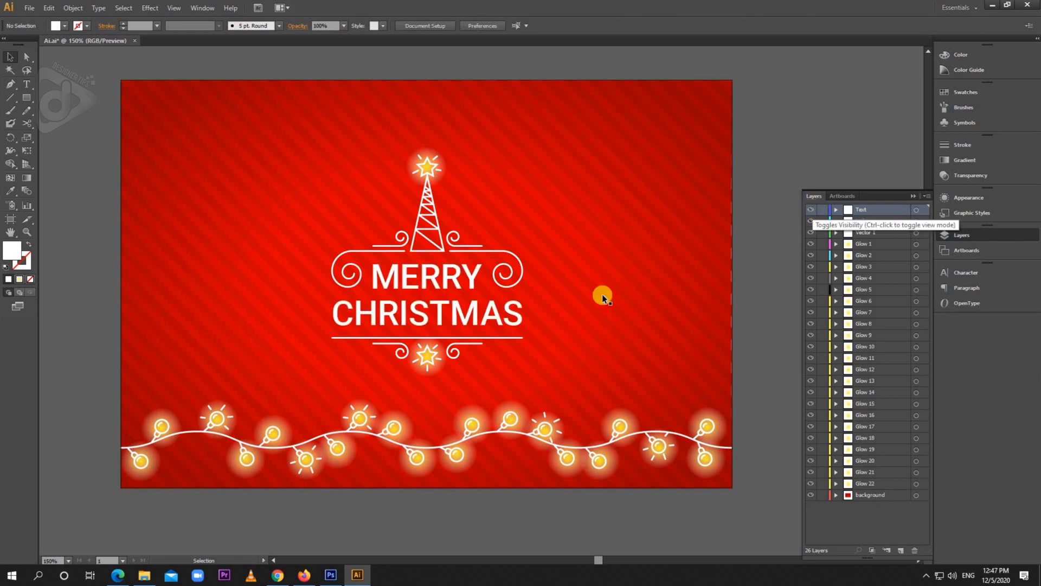
Step: Examine the separate glow layers by temporarily hiding and showing Glow 4, Glow 5 and Glow 6
left_click(177, 418)
key("ctrl+shift+a")
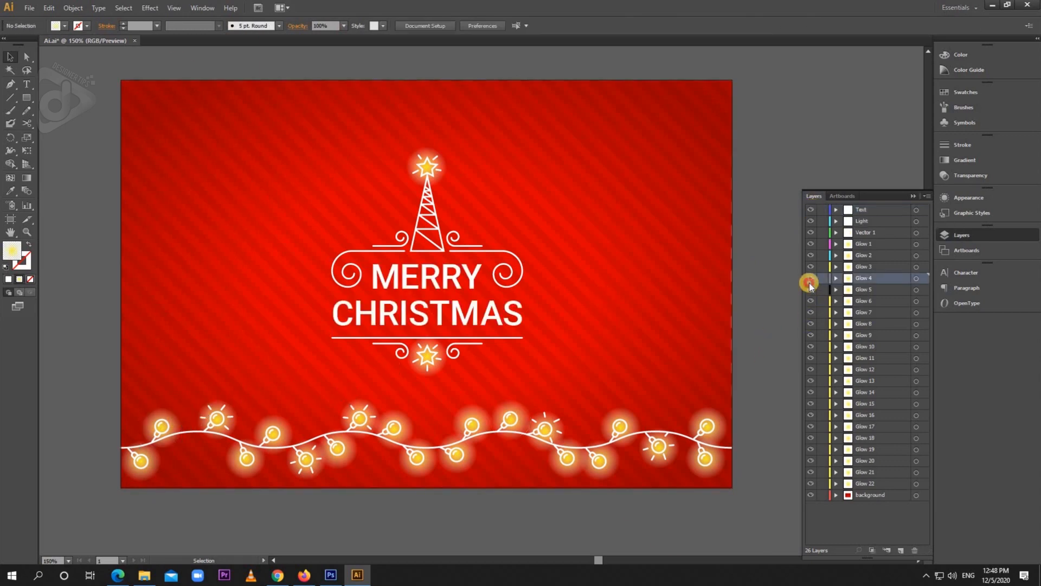
left_click(810, 278)
left_click(809, 278)
left_click(810, 290)
left_click(810, 290)
left_click(810, 301)
left_click(810, 301)
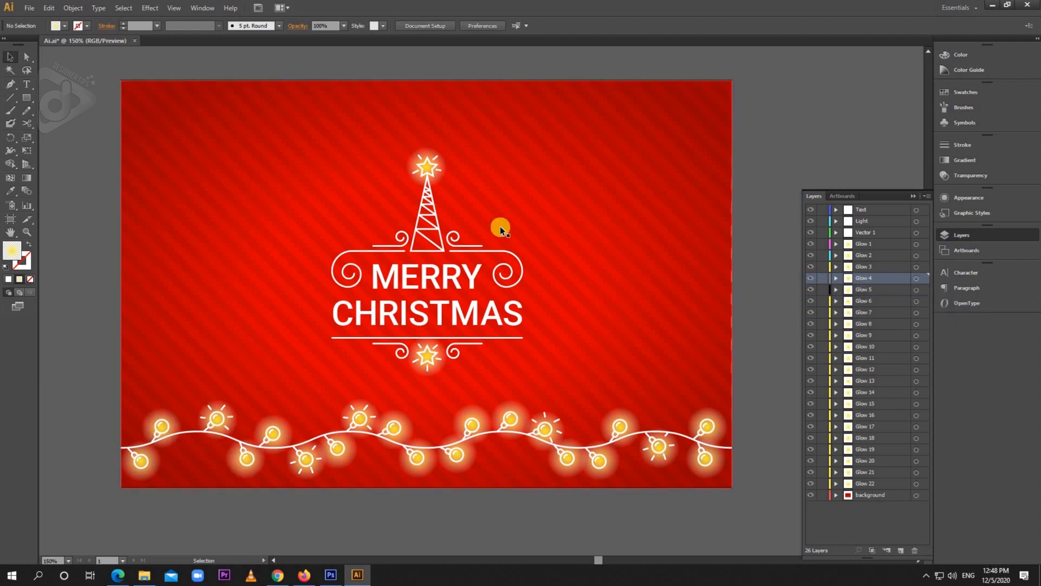
Step: Check what the Vector 1 and background layers contain by temporarily hiding and showing each one
left_click(434, 226)
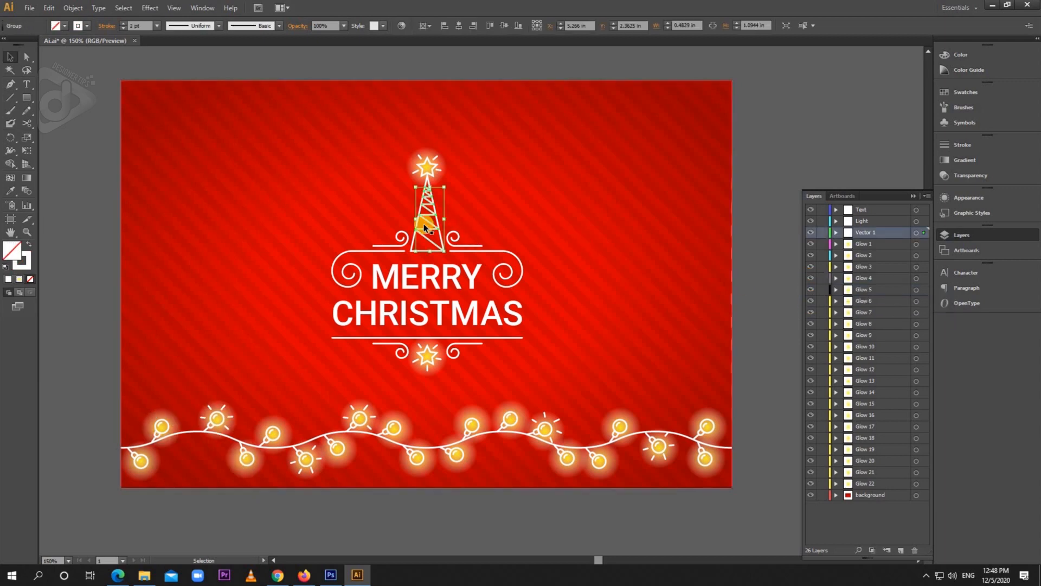
left_click(810, 232)
left_click(810, 232)
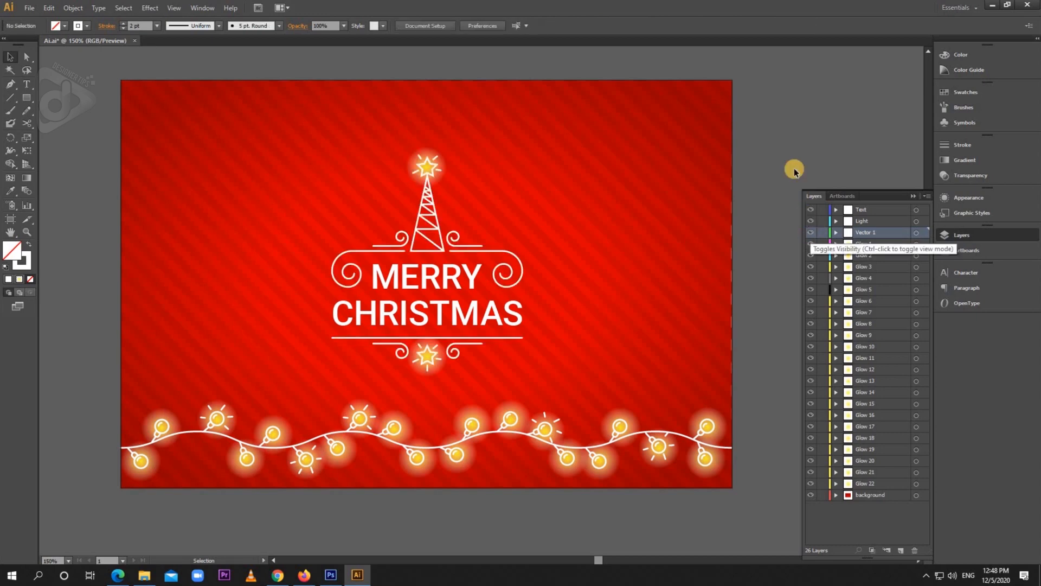
left_click(724, 225)
left_click(809, 495)
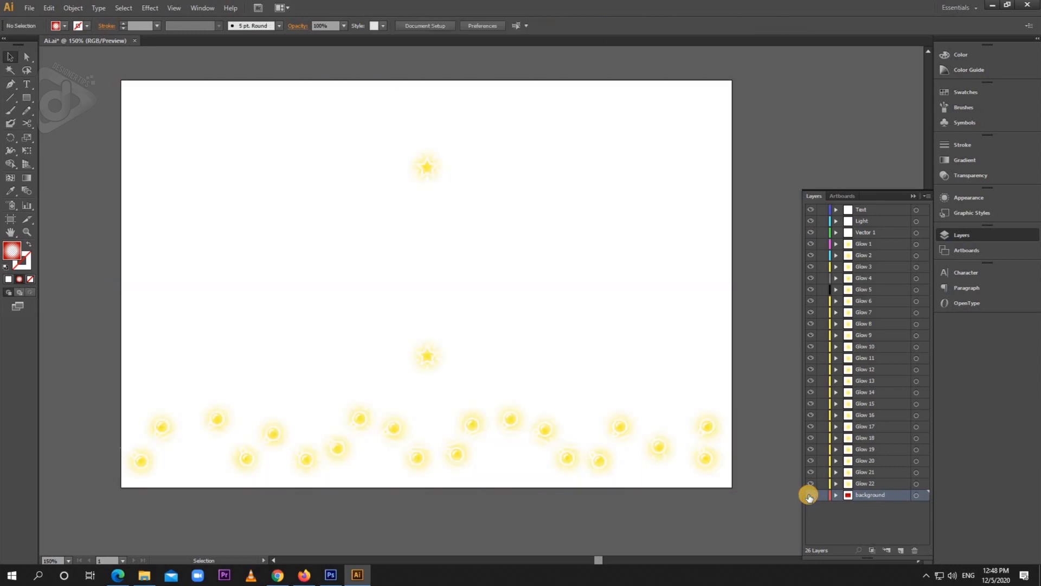
left_click(809, 496)
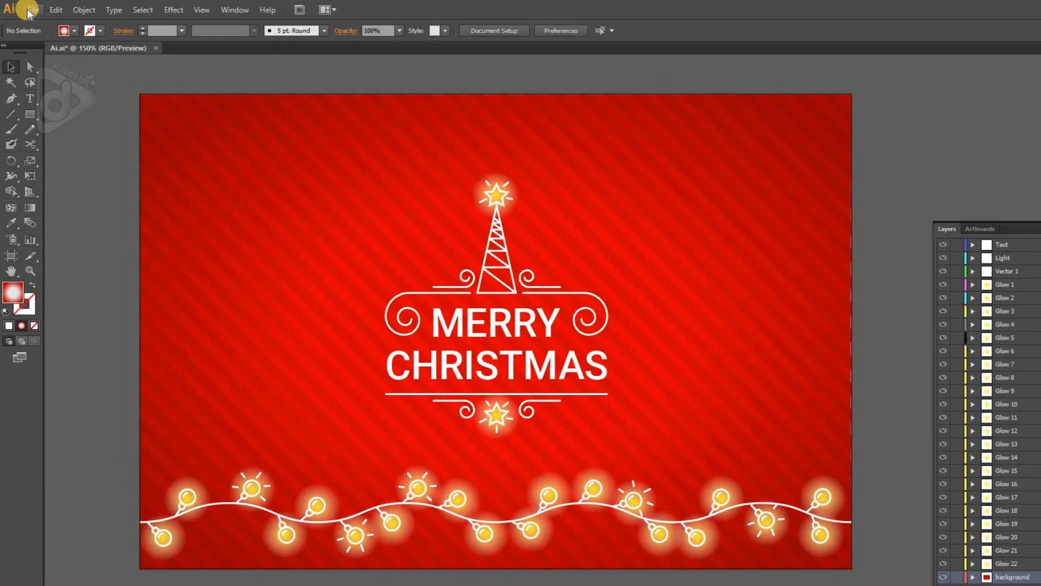
Step: Export the artwork to the Tutorial 85 folder as a Photoshop (*.PSD) file named PSD
left_click(30, 8)
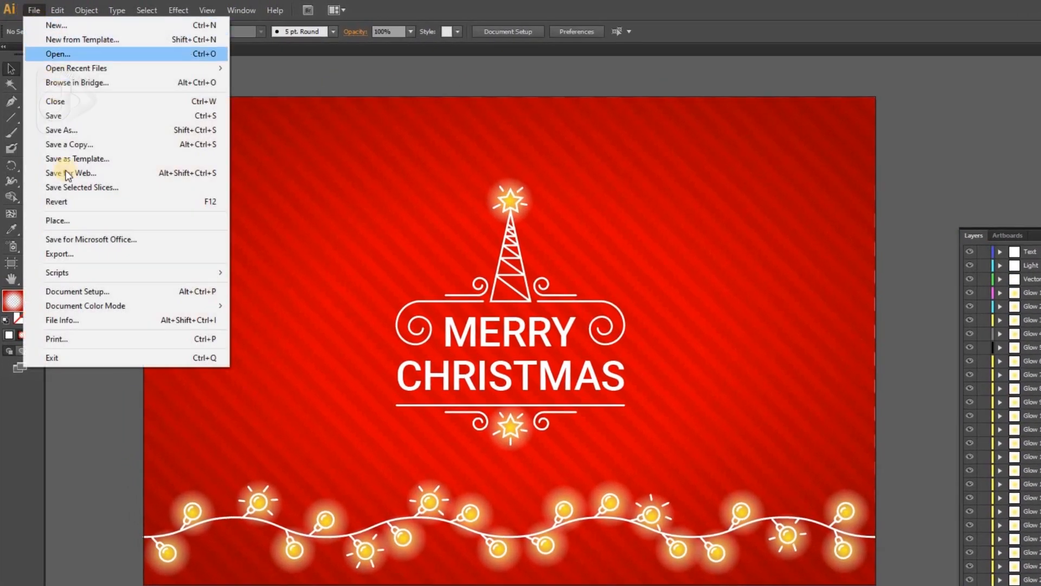
left_click(62, 253)
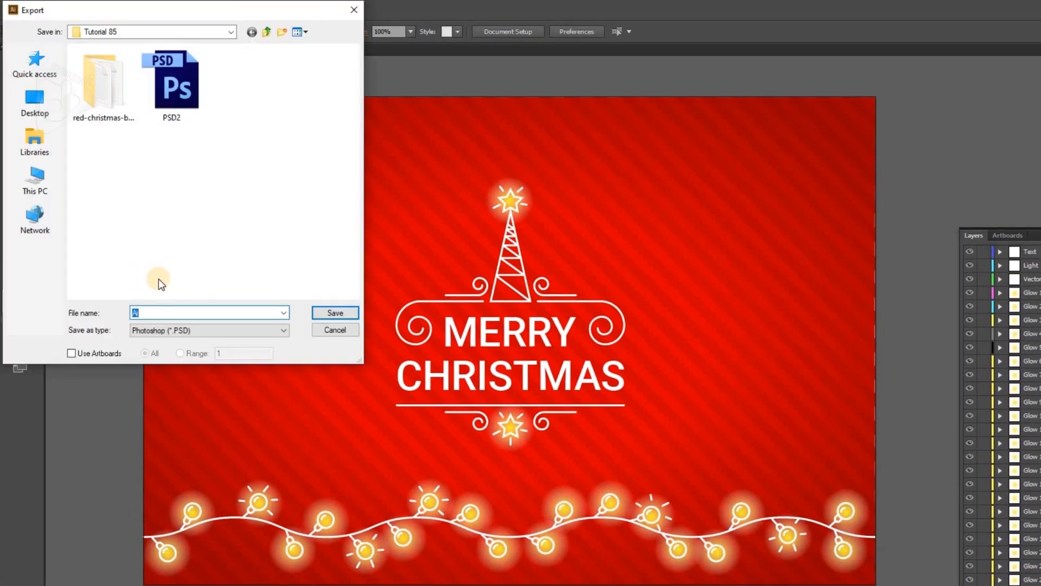
type("PSD")
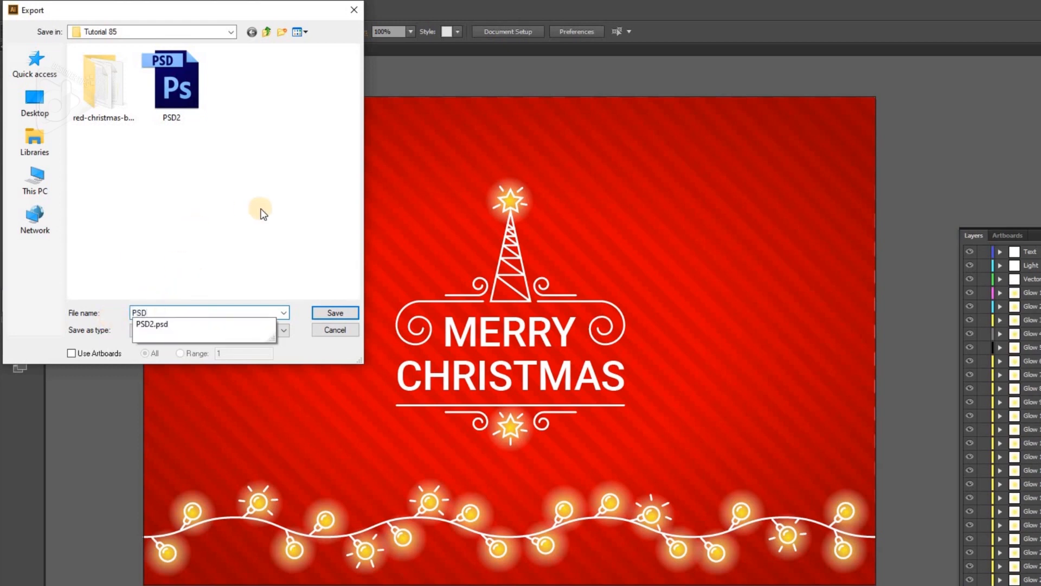
left_click(262, 211)
left_click(160, 331)
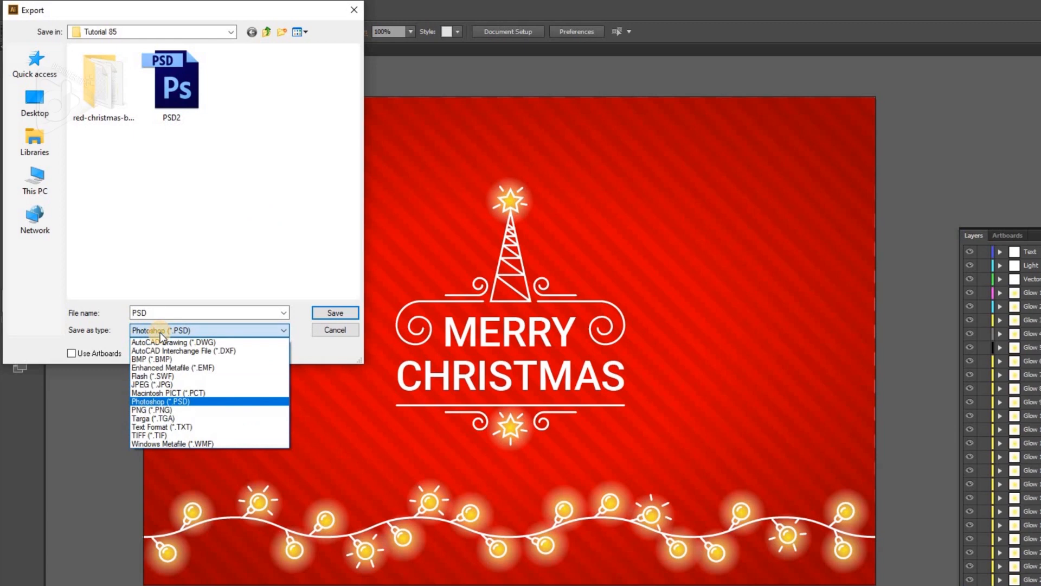
left_click(171, 402)
left_click(317, 313)
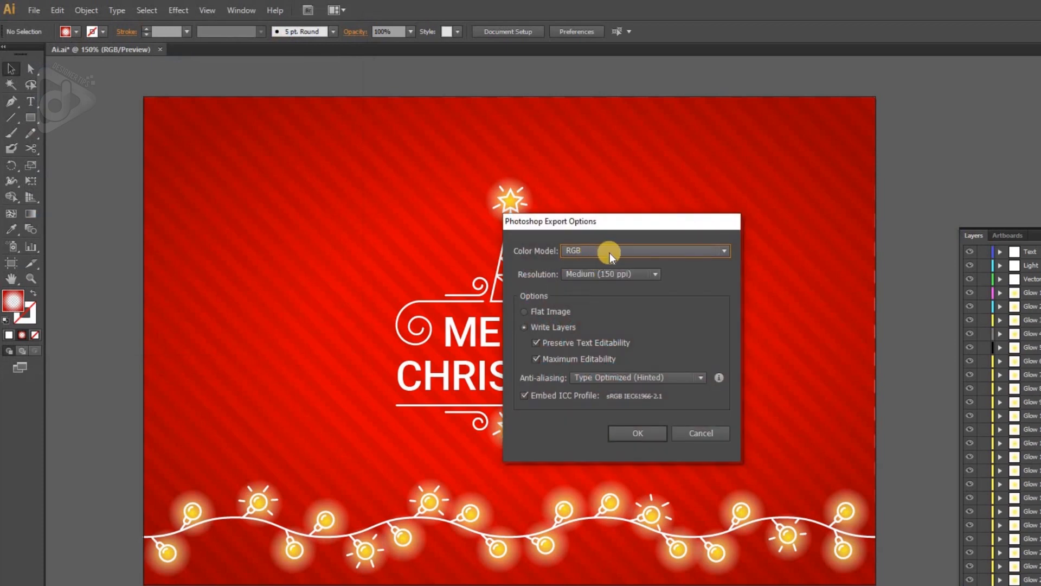
Step: Complete the Photoshop export with RGB color, Medium (150 ppi) resolution, Write Layers and Maximum Editability
left_click(599, 277)
left_click(593, 279)
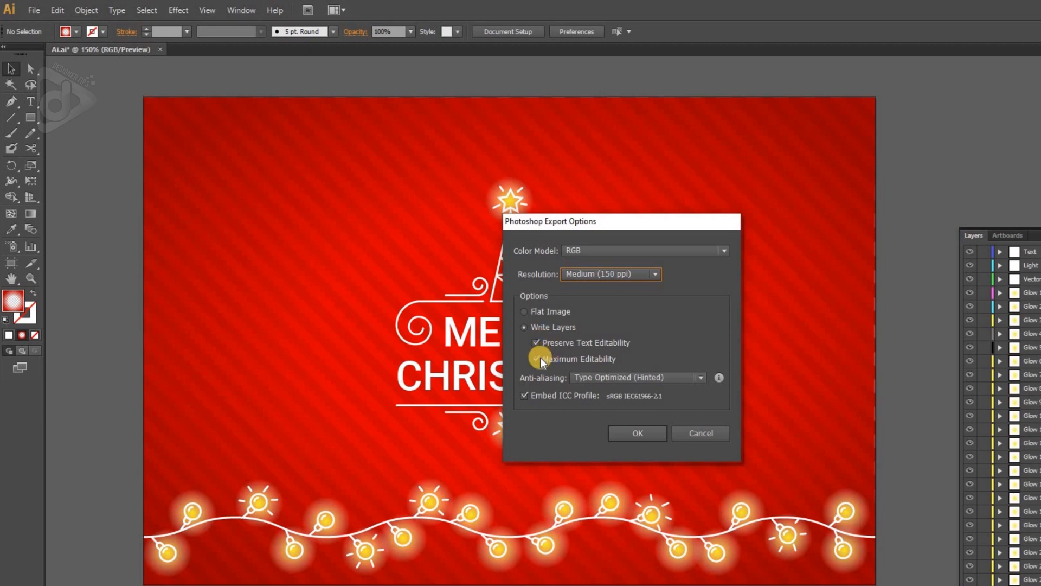
left_click(638, 433)
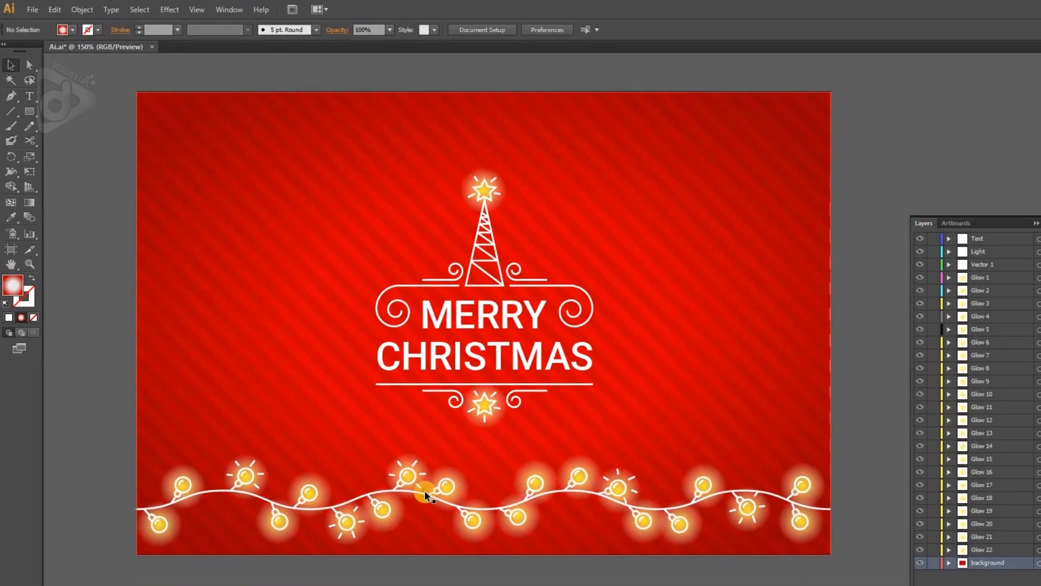
Step: Switch to File Explorer and open the exported PSD file from the Tutorial 85 folder in Photoshop
left_click(145, 576)
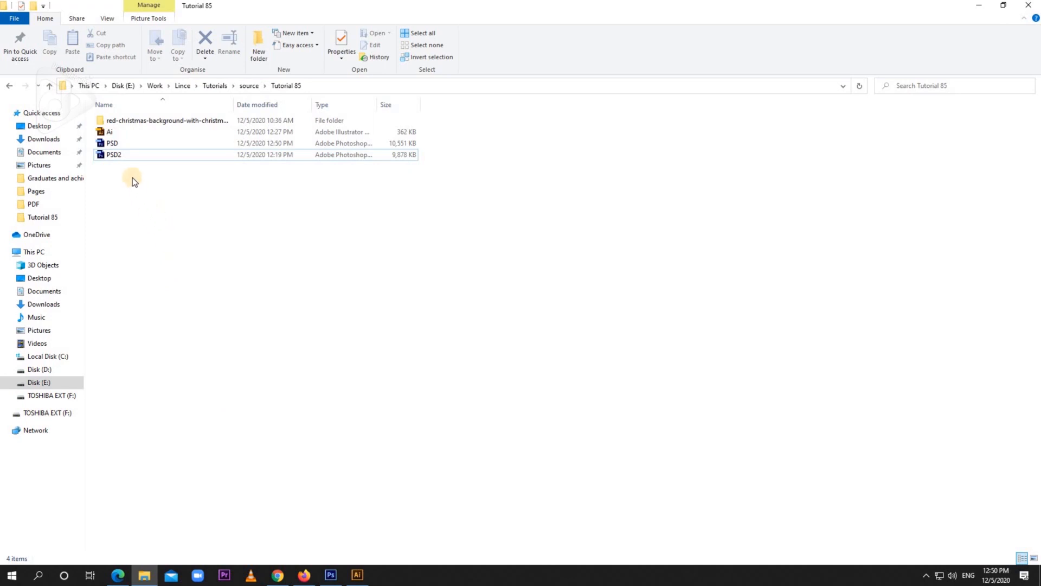
left_click(125, 143)
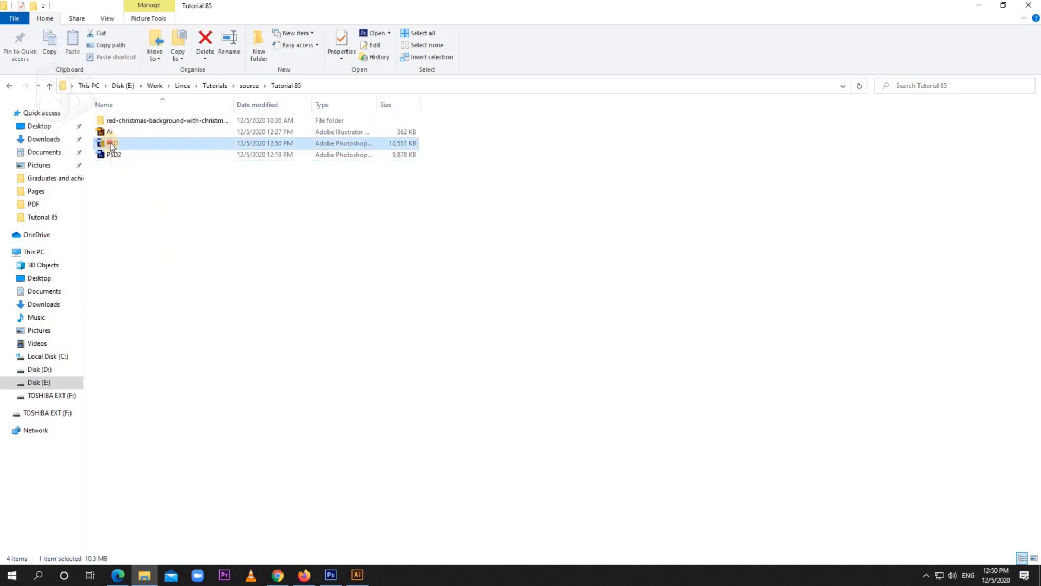
double_click(110, 142)
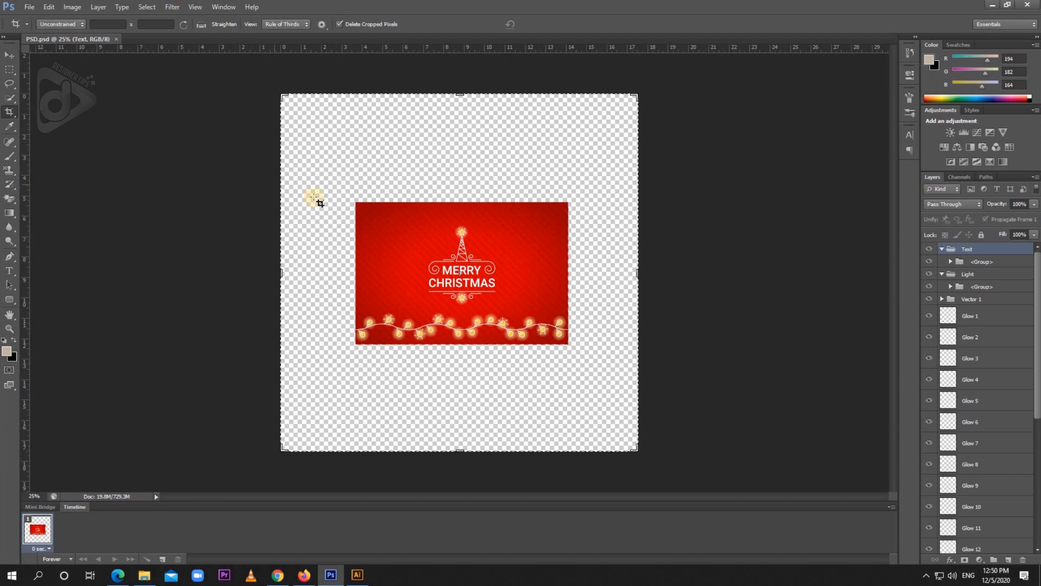
Step: Crop the canvas to the edges of the red Christmas artwork, removing the transparent area around it
key("ctrl+plus")
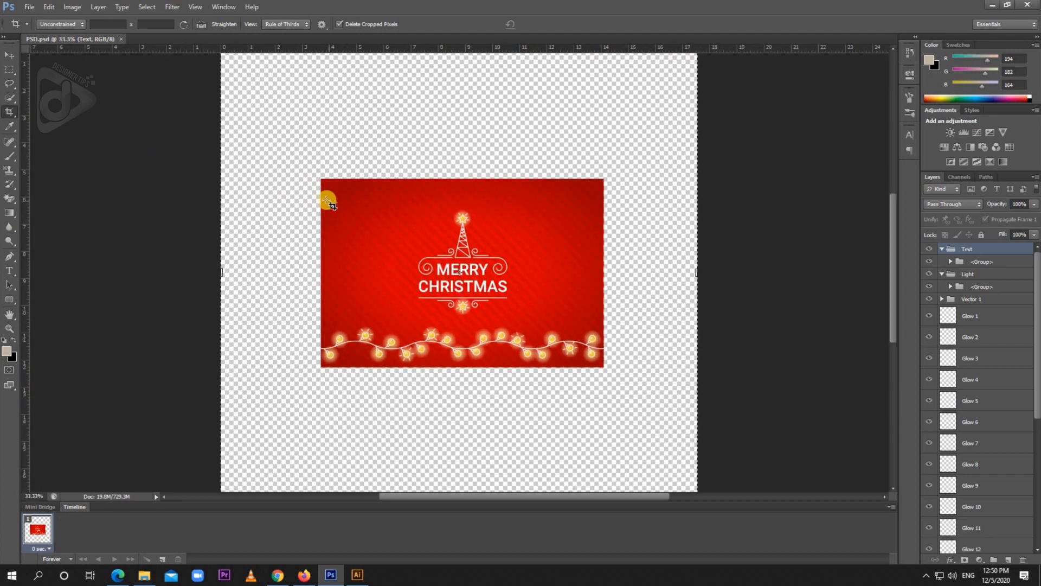
left_click_drag(323, 181, 599, 360)
key("Return")
key("v")
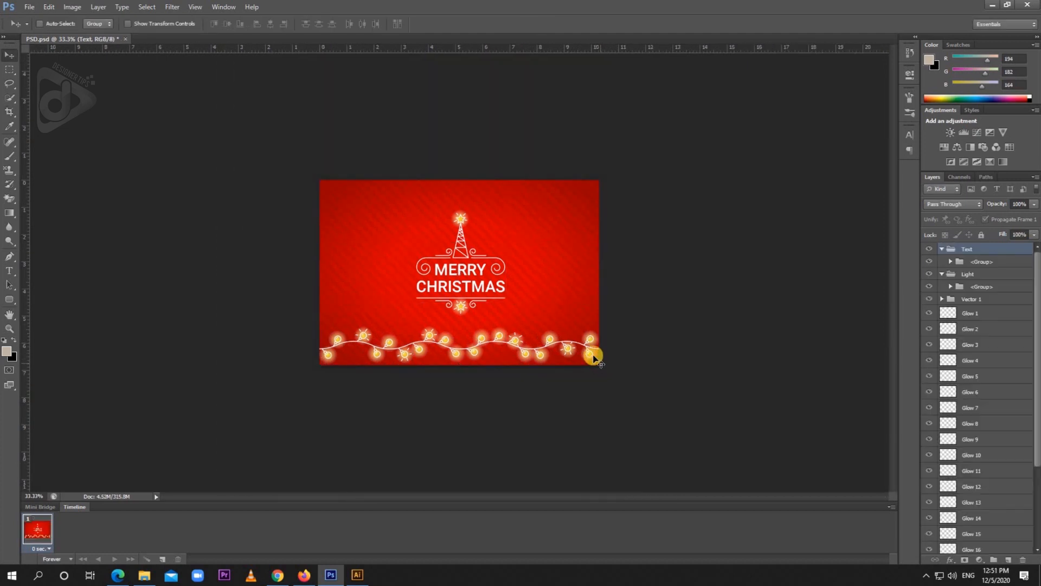
key("ctrl+plus")
key("ctrl+plus")
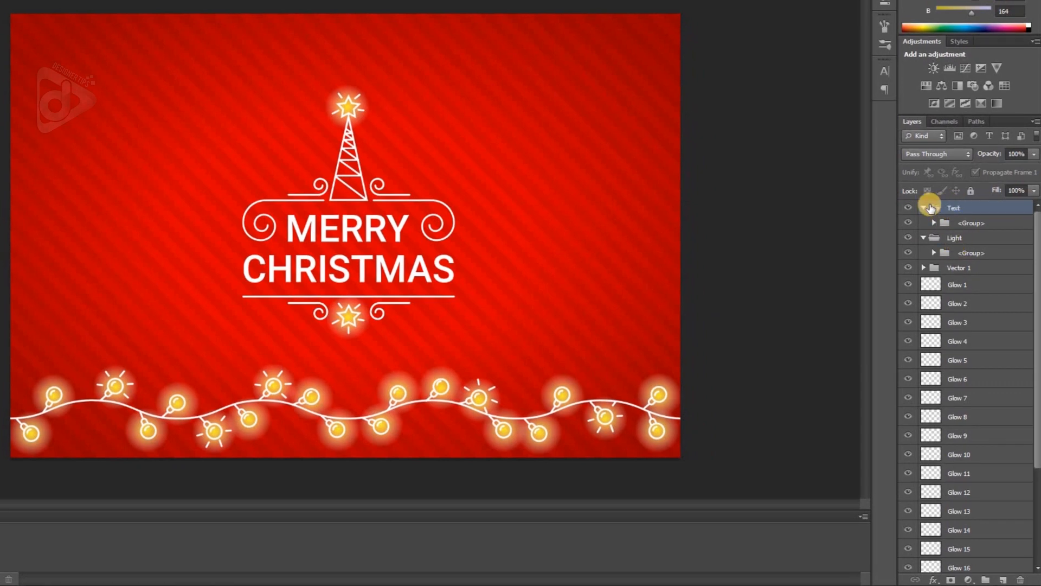
Step: Convert the Text, Light, Vector 1 and background groups each to a smart object
right_click(970, 208)
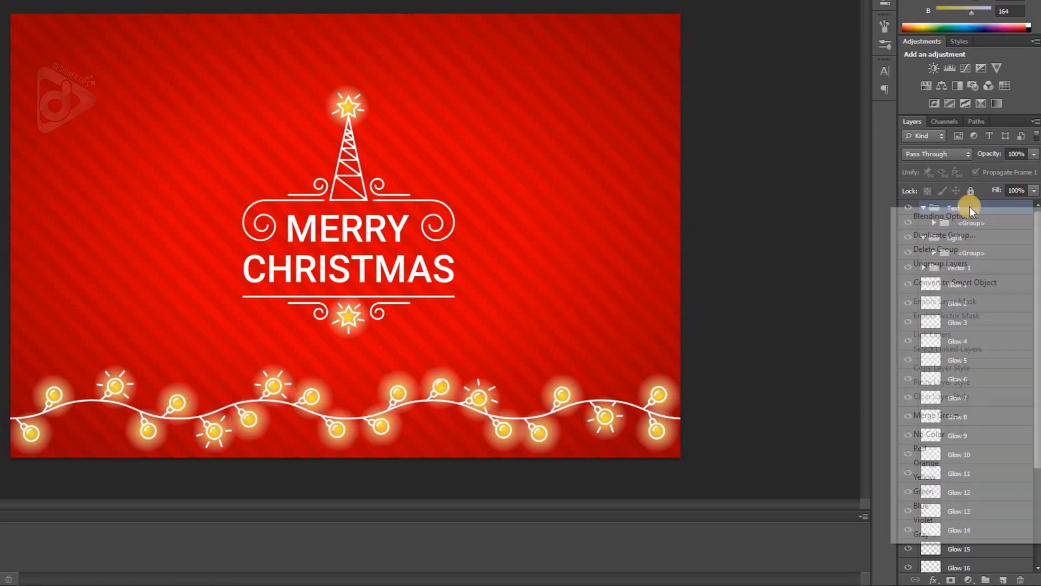
left_click(962, 283)
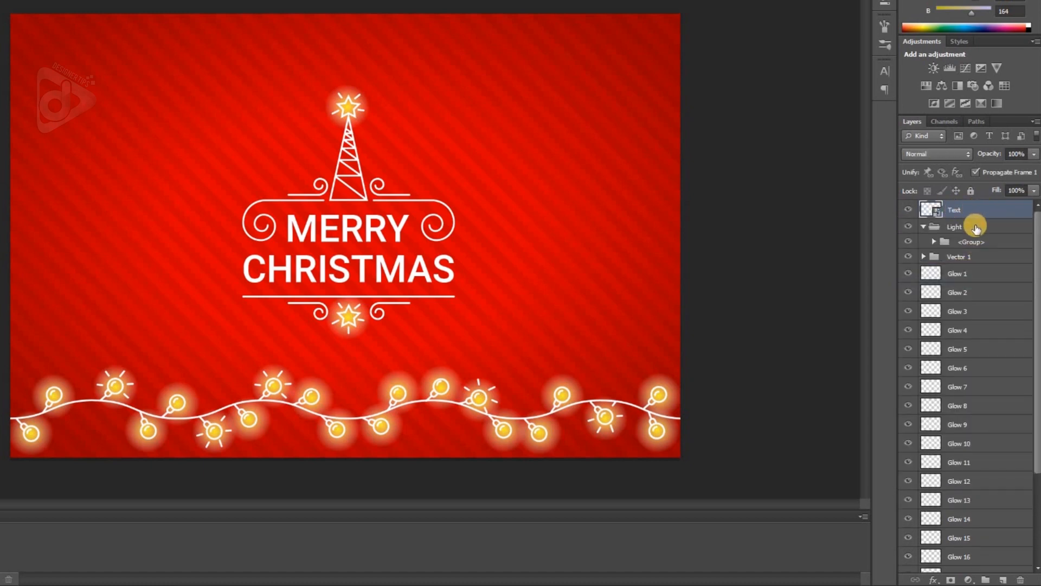
right_click(975, 228)
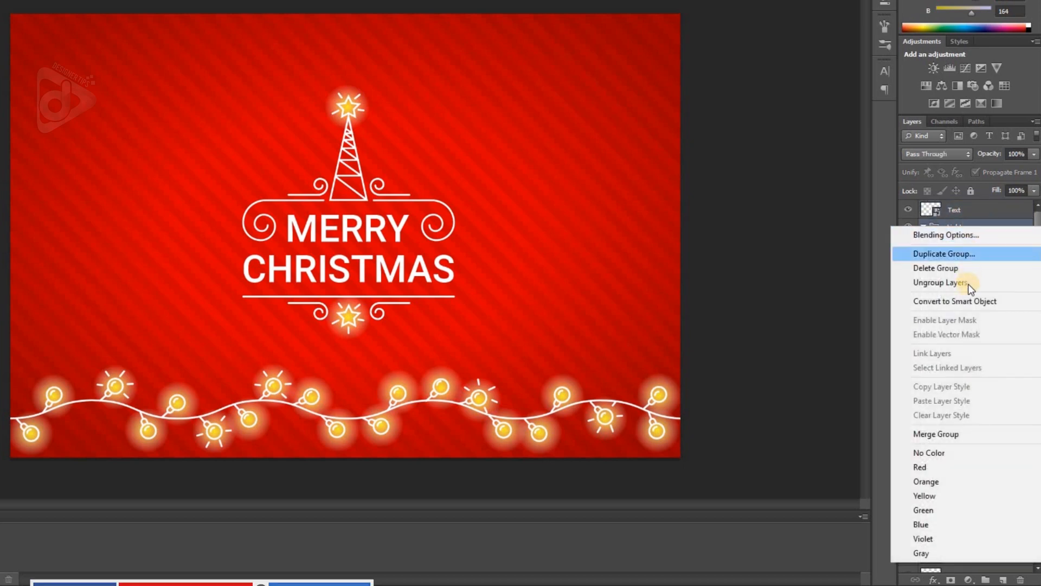
left_click(971, 302)
right_click(961, 253)
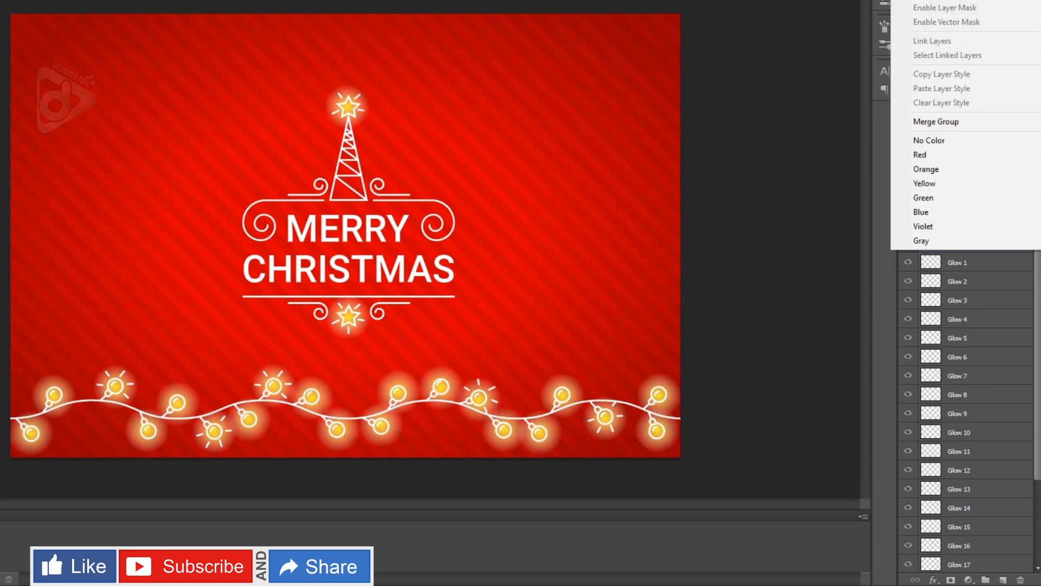
left_click(966, 1)
scroll(988, 360, "down", 2)
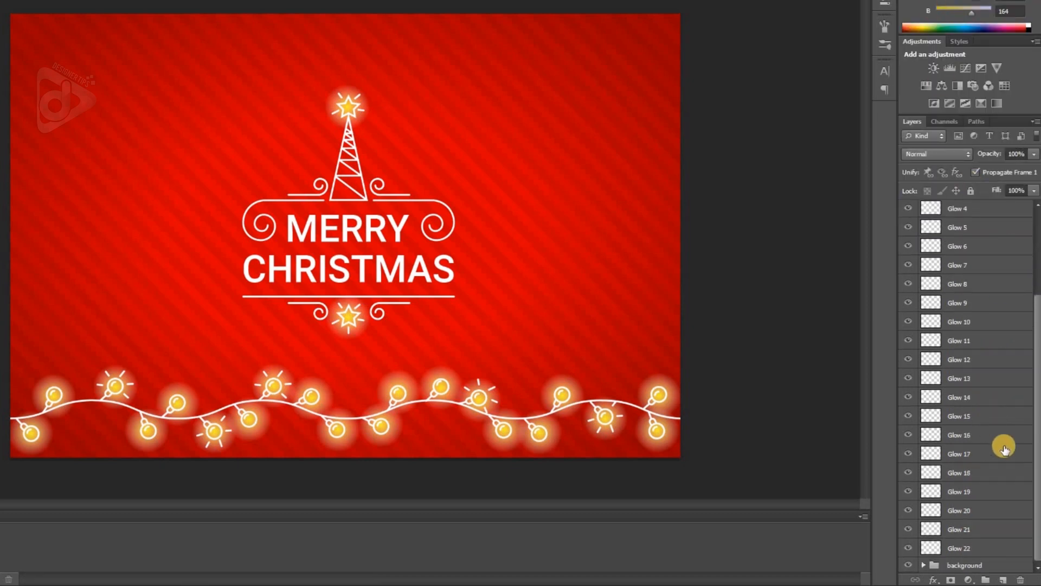
right_click(970, 568)
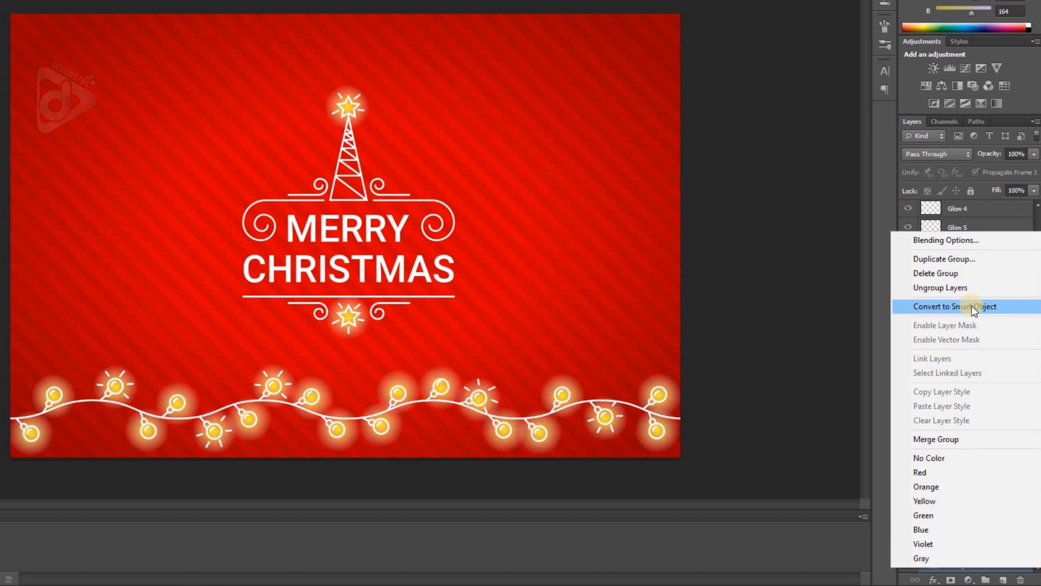
left_click(972, 307)
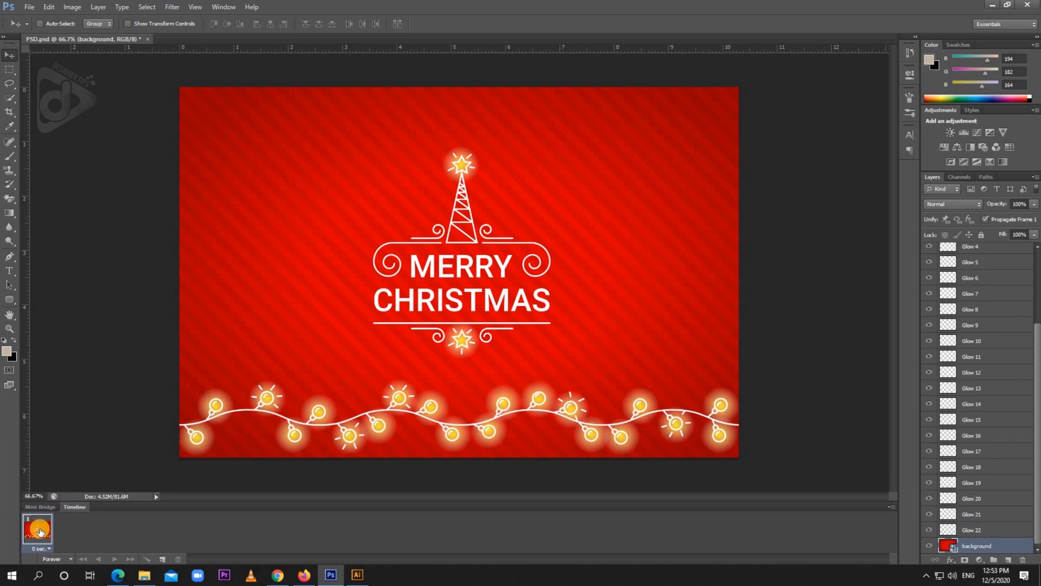
Step: Add a second frame to the frame animation in the Timeline
key("alt+w")
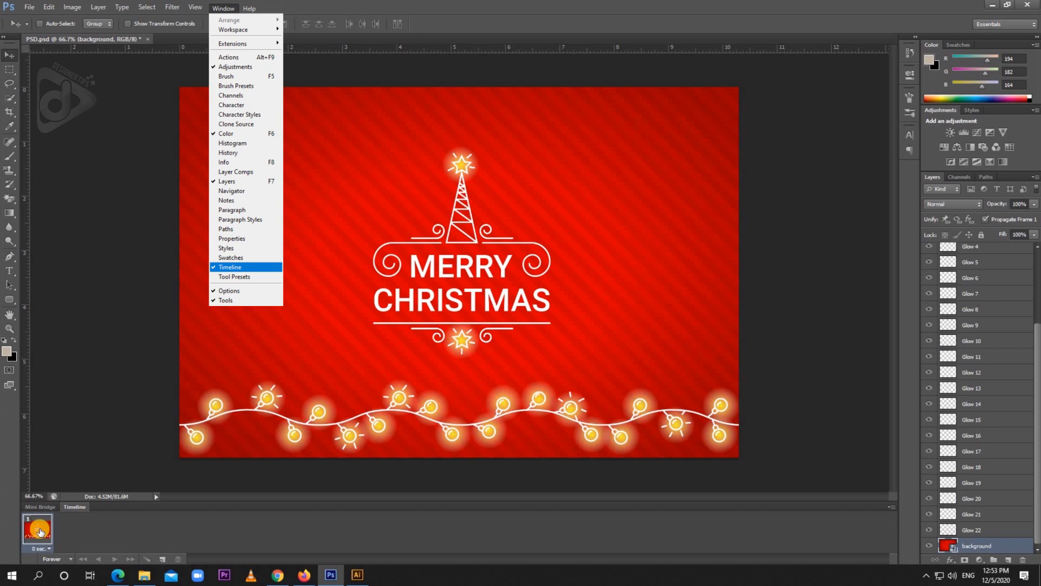
left_click(40, 532)
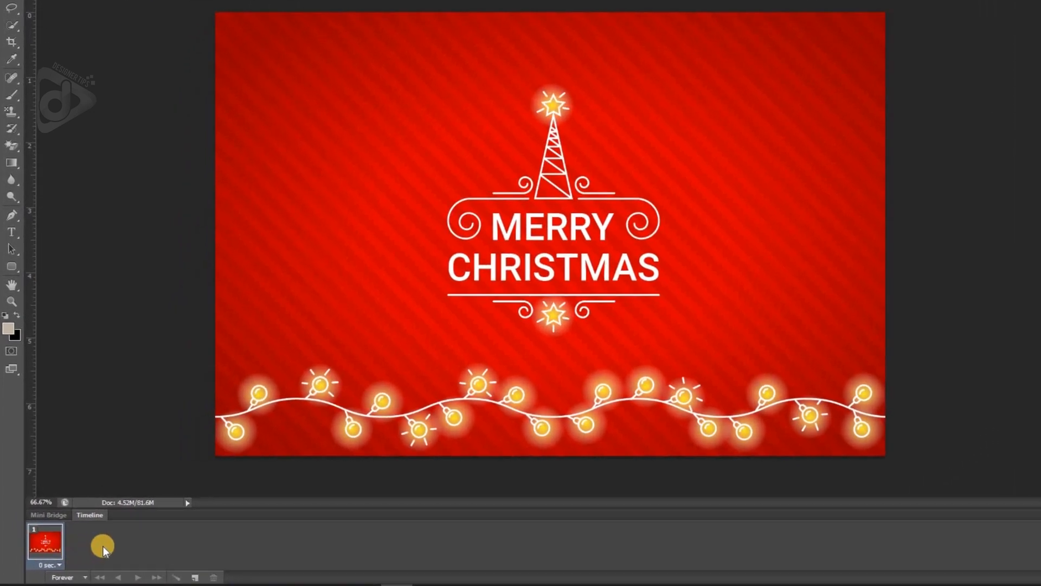
left_click(193, 578)
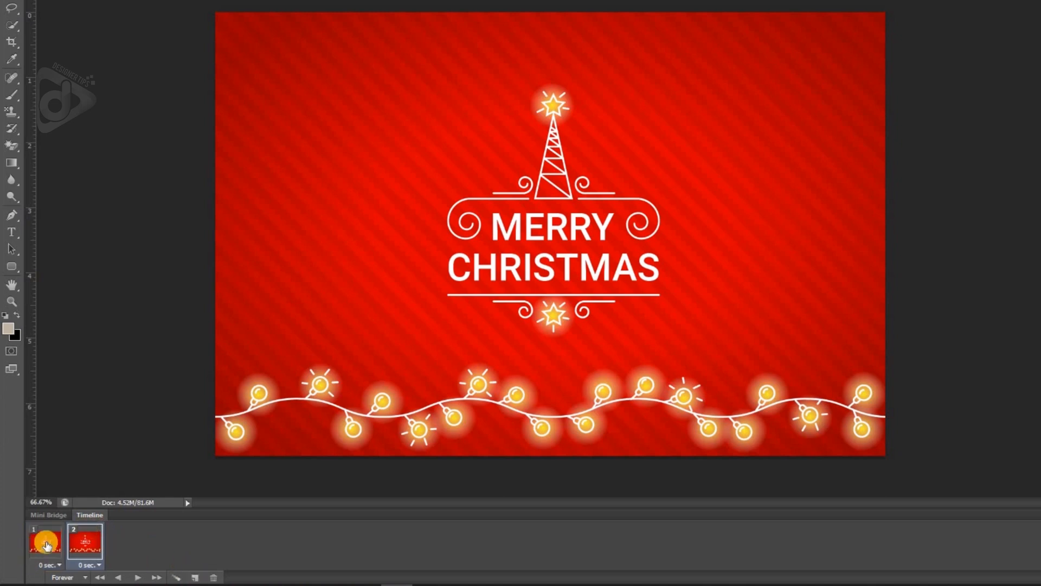
Step: In frame 1, hide every layer except the background
left_click(46, 543)
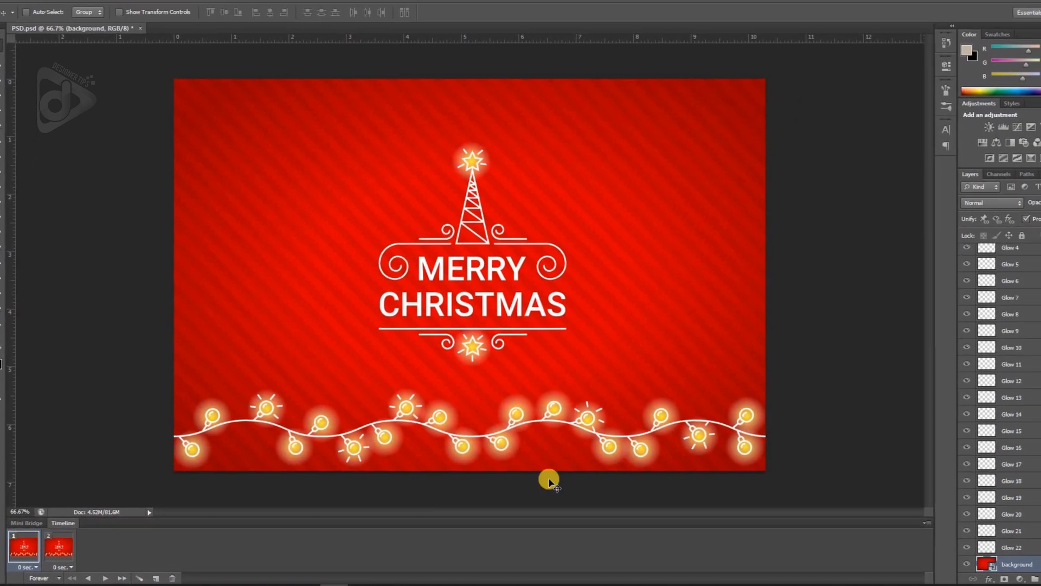
left_click(942, 536)
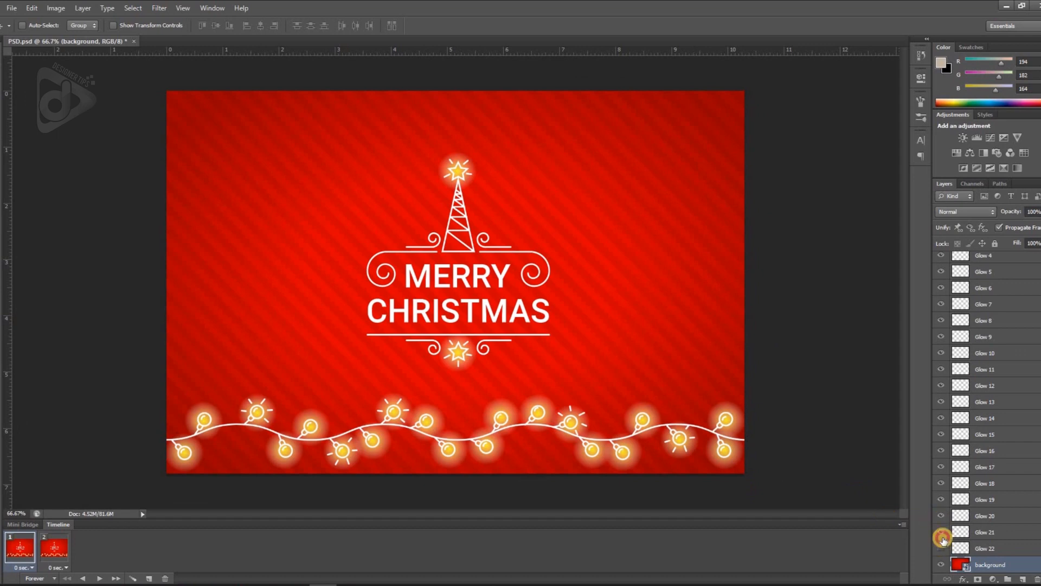
left_click_drag(942, 537, 942, 253)
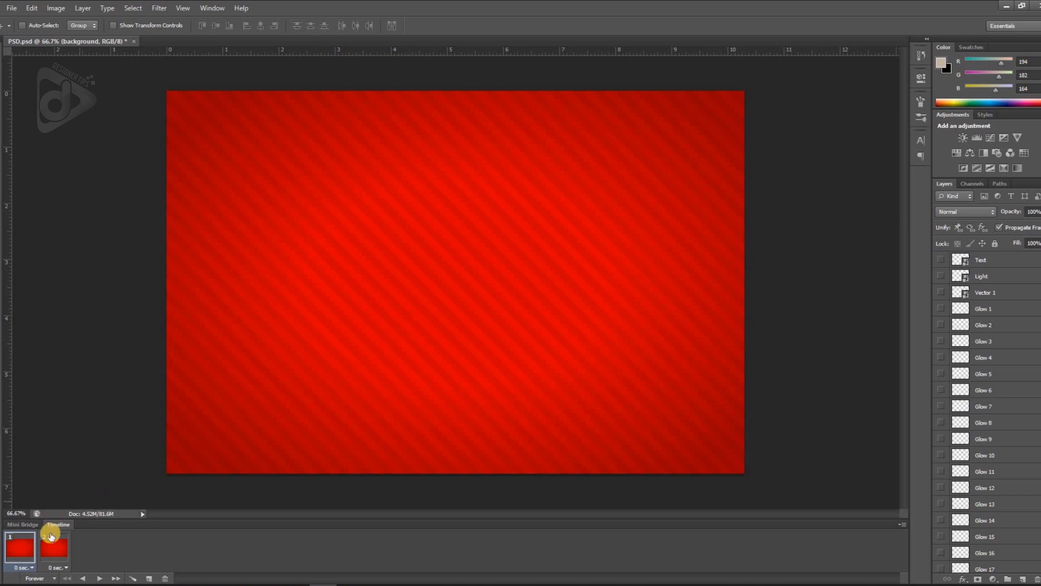
Step: In frame 2, make all the hidden text, light, vector and glow layers visible again
left_click(56, 551)
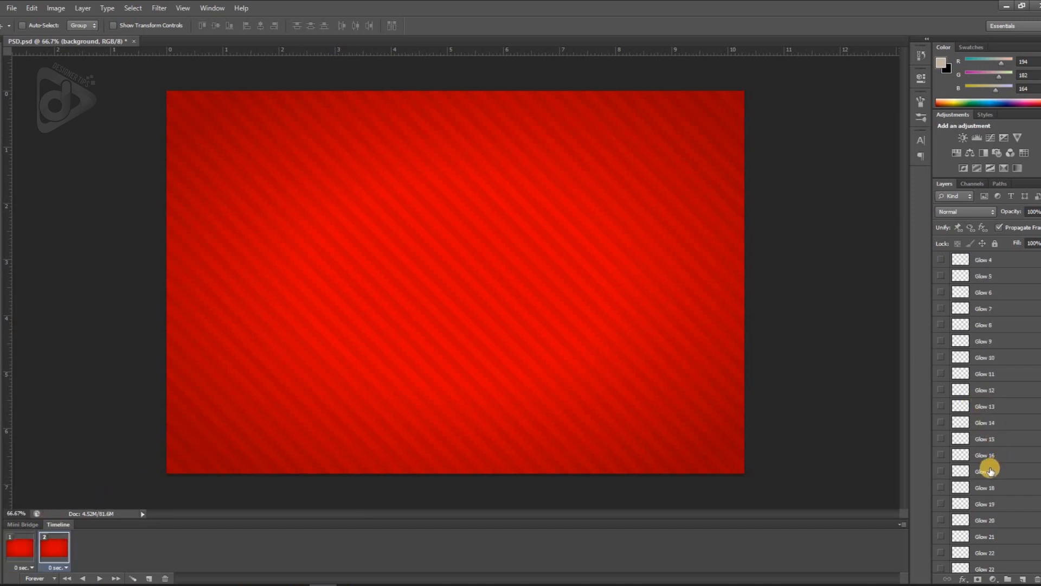
scroll(990, 464, "down", 3)
left_click_drag(941, 525, 945, 260)
left_click(20, 545)
Step: In frame 2, hide the Text layer and the even-numbered glow layers from Glow 2 through Glow 16
left_click(54, 547)
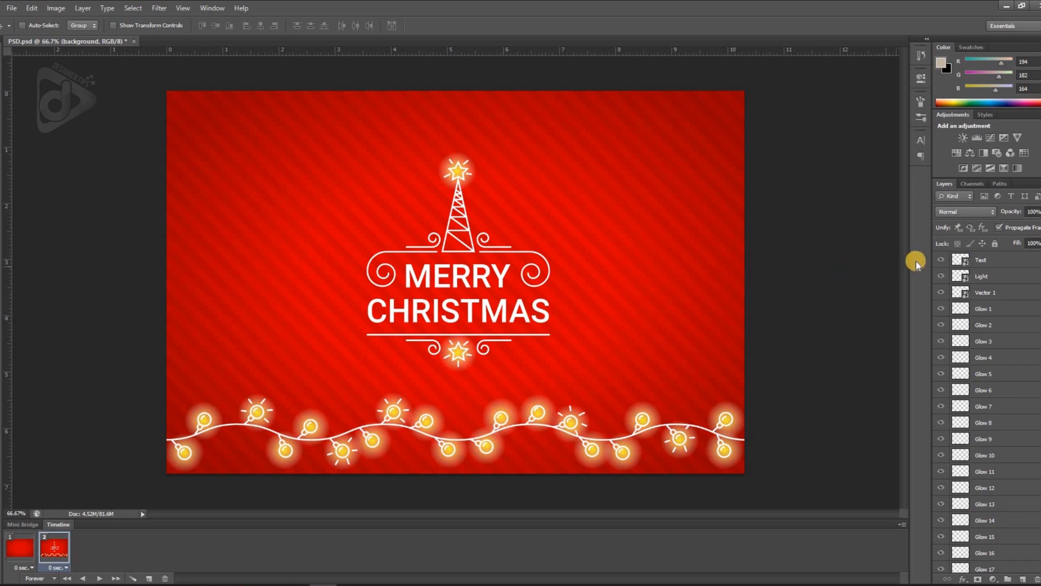
left_click(940, 262)
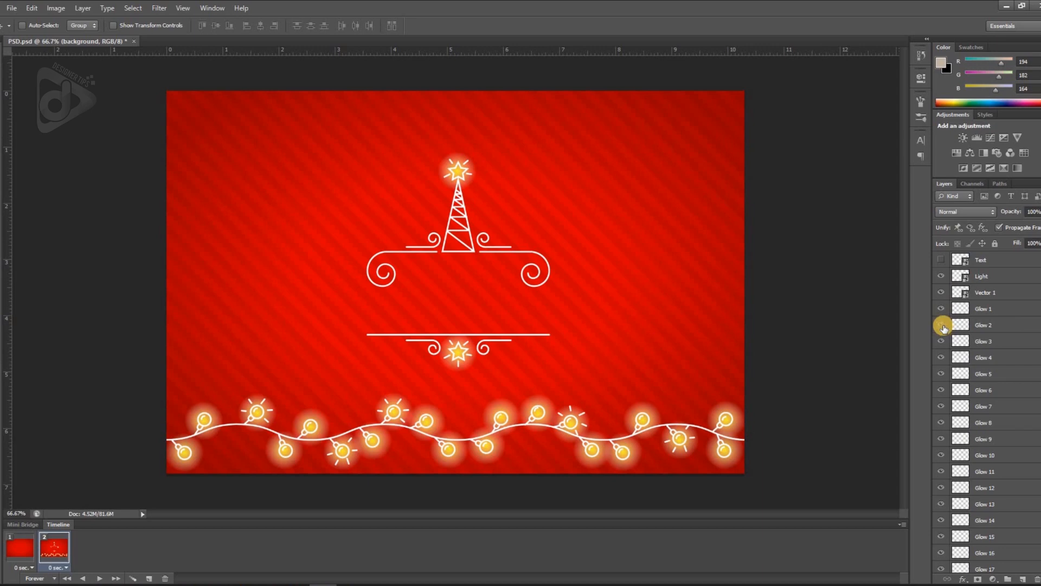
left_click(942, 325)
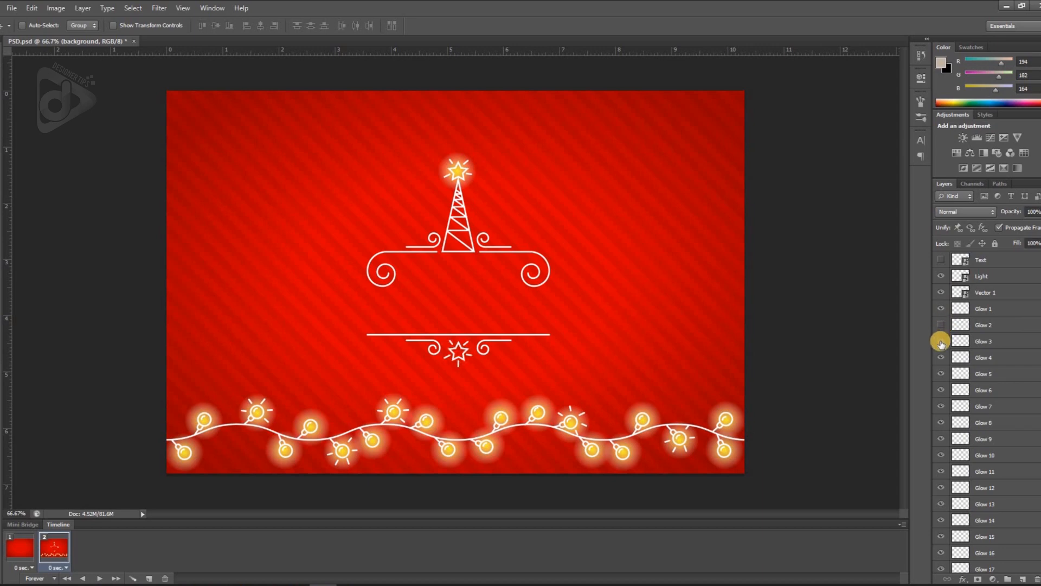
left_click(942, 358)
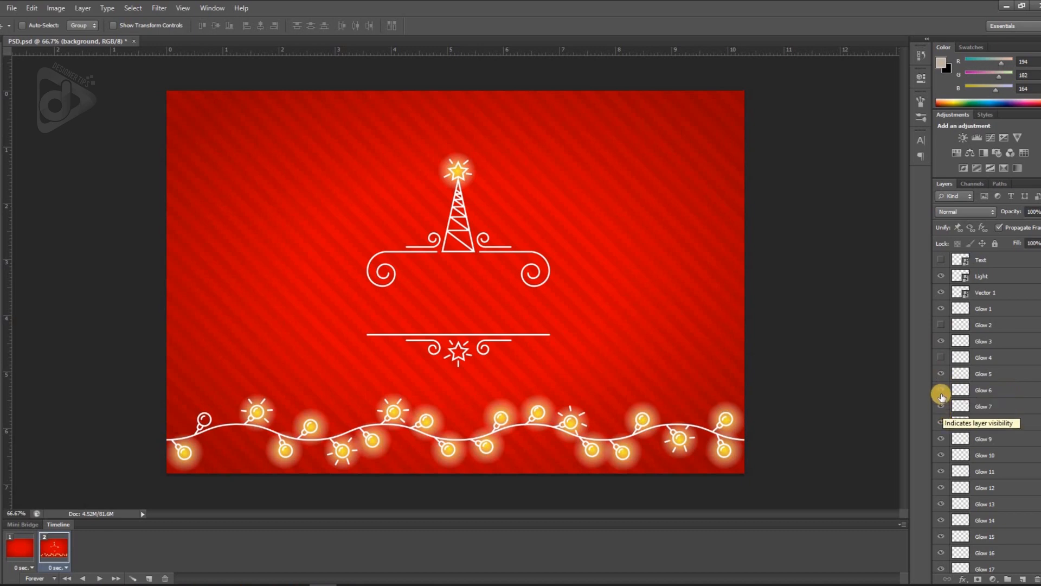
left_click(942, 390)
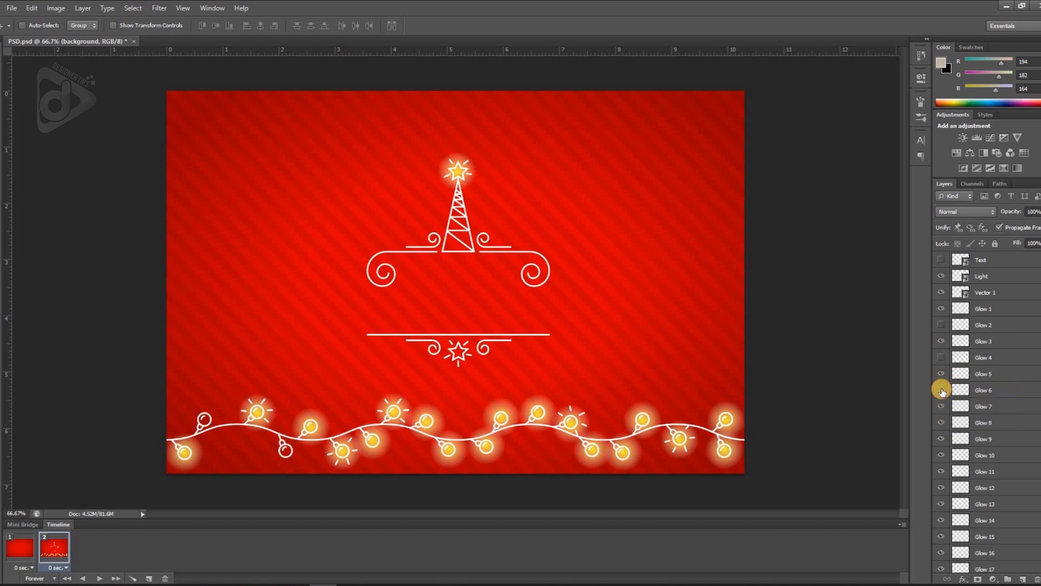
left_click(941, 426)
left_click(942, 456)
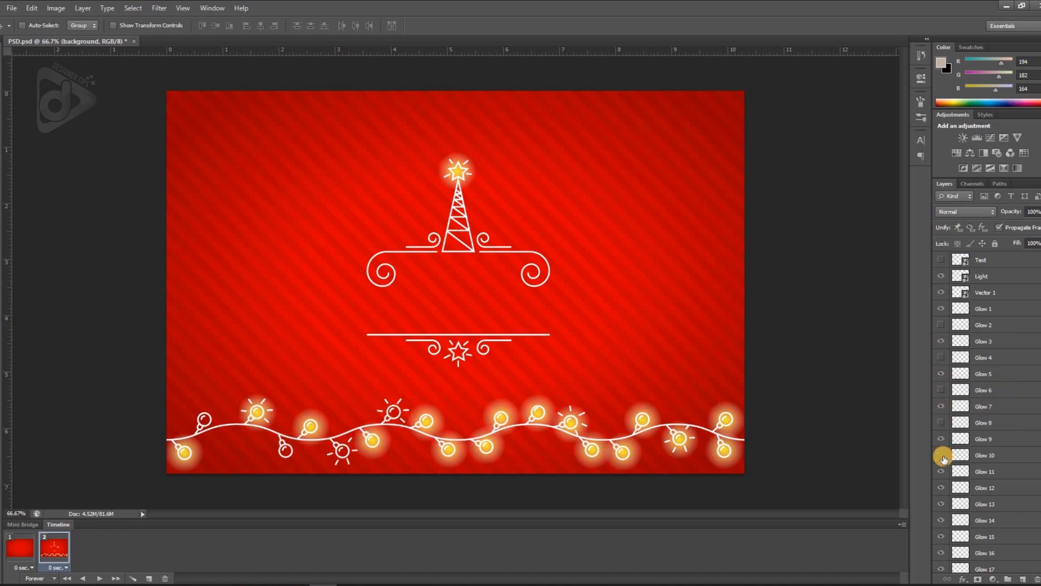
left_click(941, 488)
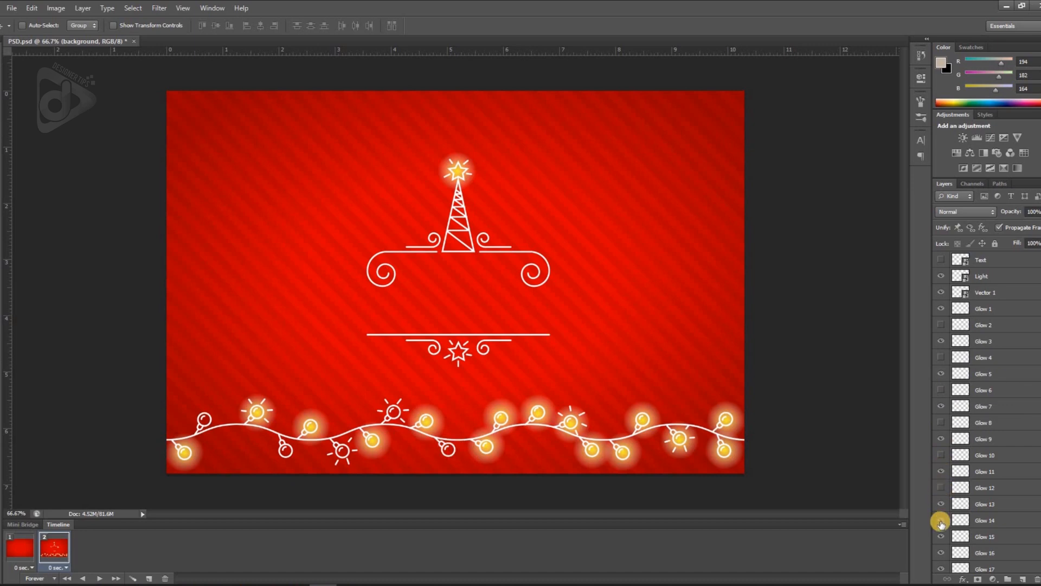
left_click(941, 520)
left_click(943, 553)
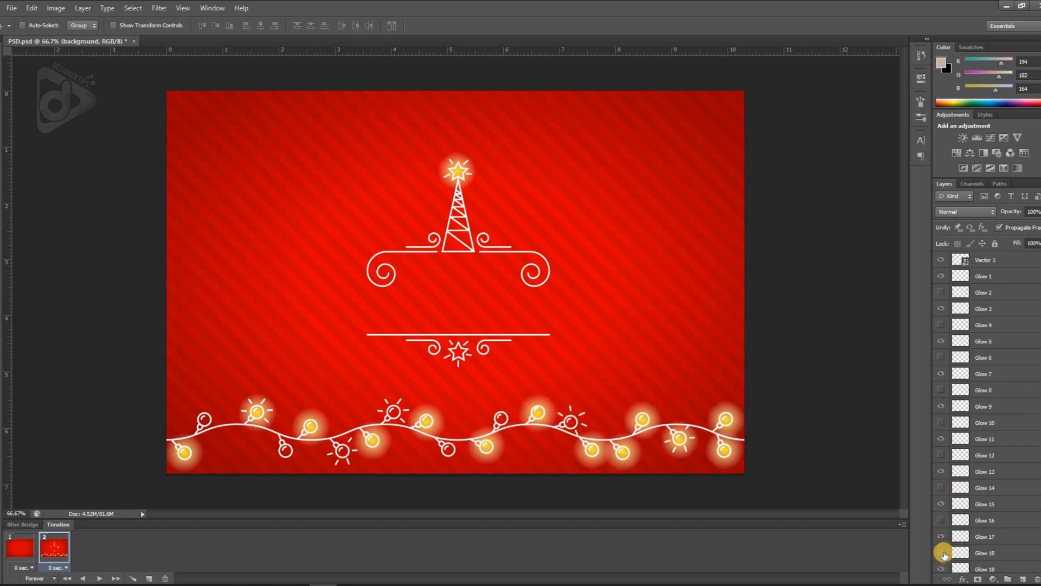
Step: Hide the remaining even-numbered glow layers, Glow 18, Glow 20 and Glow 22, in frame 2
scroll(942, 534, "down", 2)
left_click(941, 521)
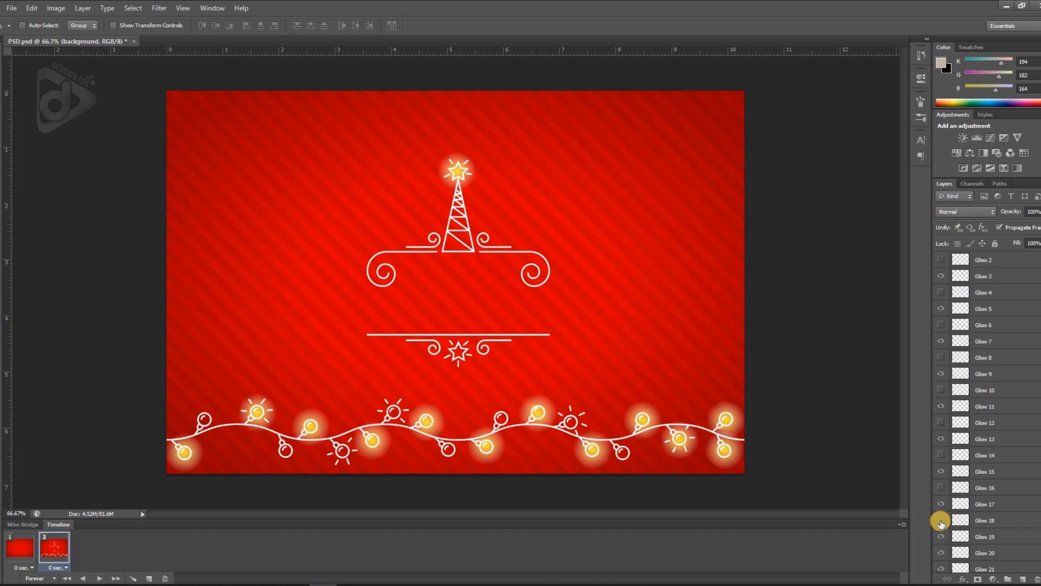
scroll(944, 526, "down", 1)
scroll(944, 525, "down", 1)
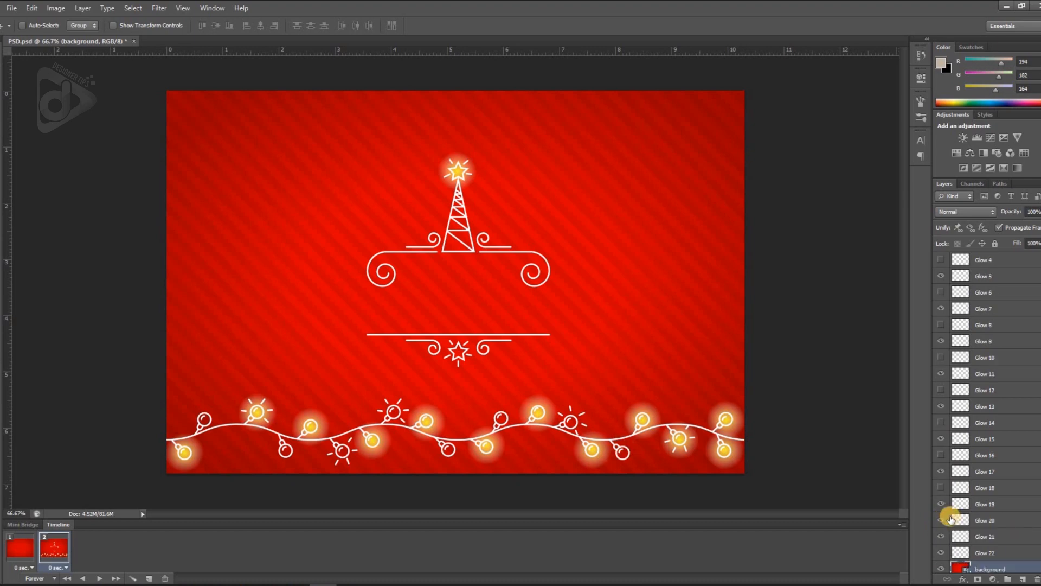
left_click(941, 519)
scroll(941, 521, "down", 1)
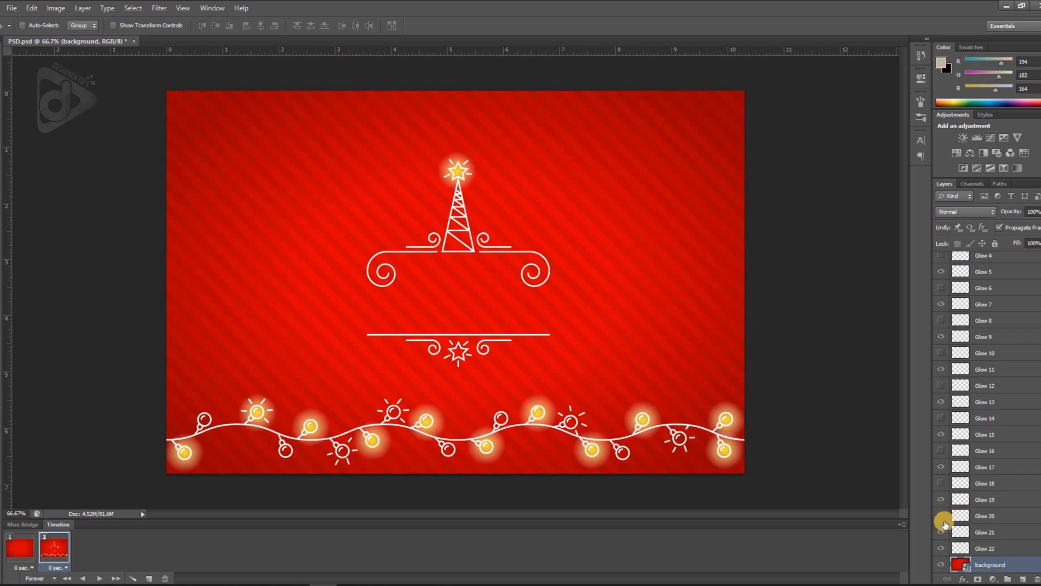
left_click(941, 548)
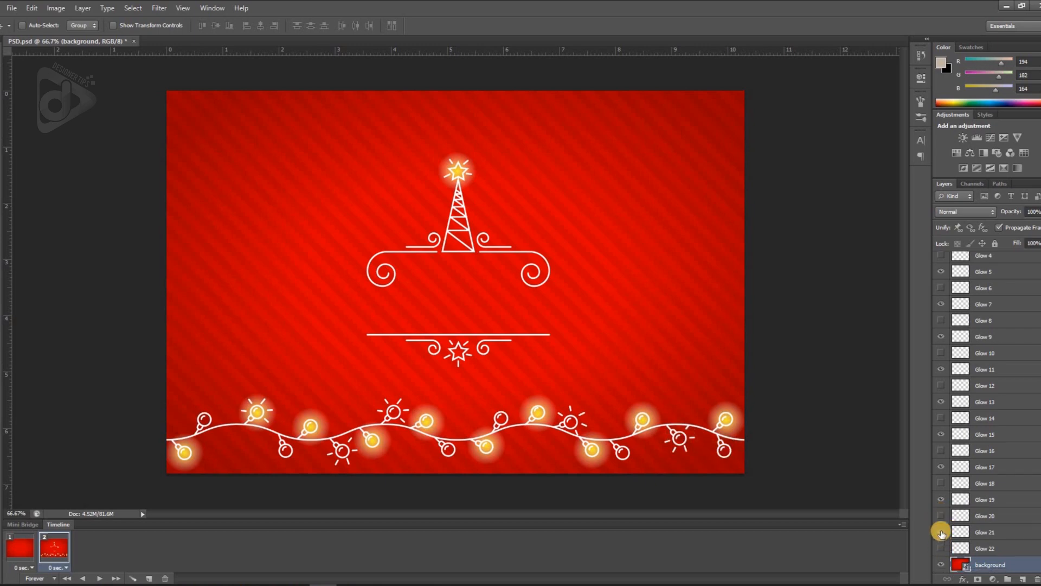
Step: Add a third animation frame based on frame 2, after checking frame 1 against frame 2
left_click(18, 554)
left_click(52, 549)
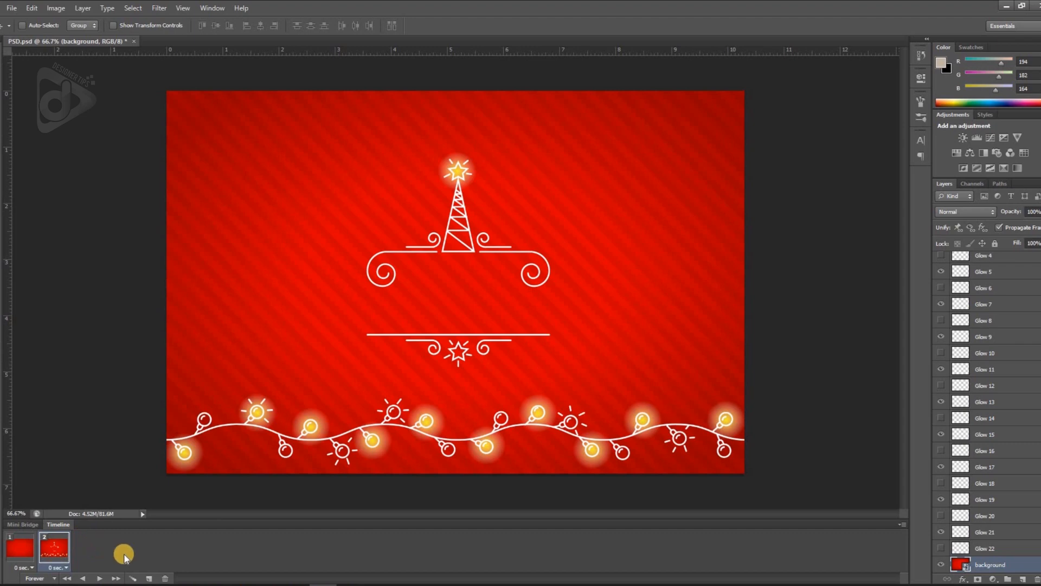
left_click(149, 578)
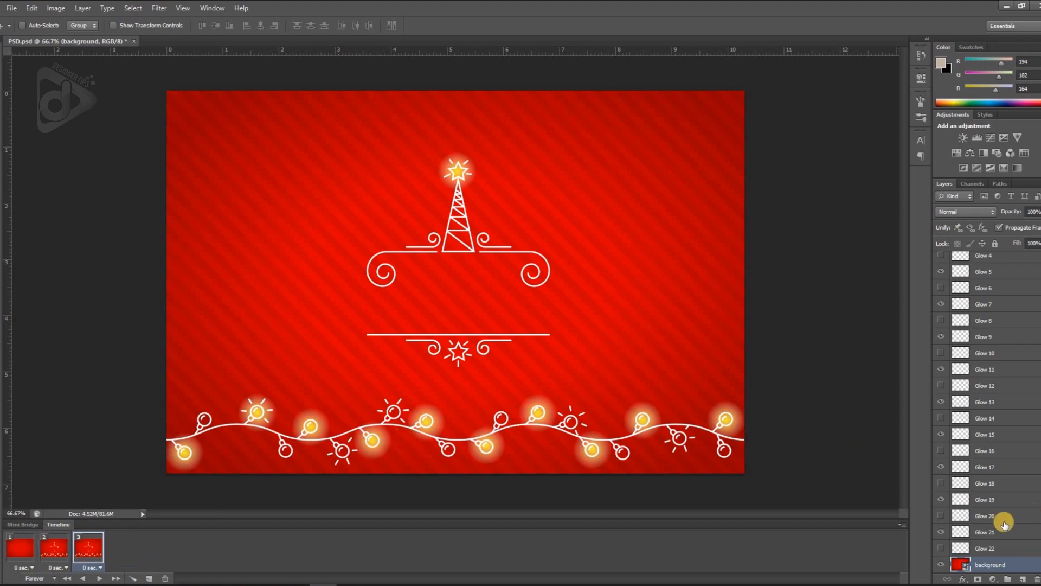
Step: In frame 3, make the Text layer visible and check the Light and Vector 1 layers by toggling their visibility
scroll(966, 515, "up", 3)
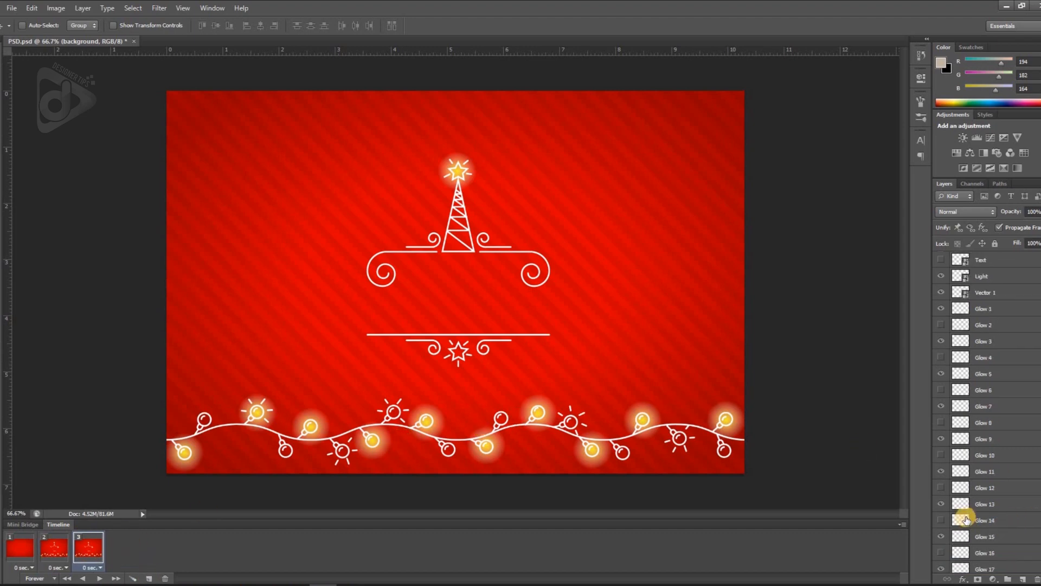
left_click(942, 261)
left_click(942, 276)
left_click(942, 276)
left_click(941, 292)
left_click(941, 293)
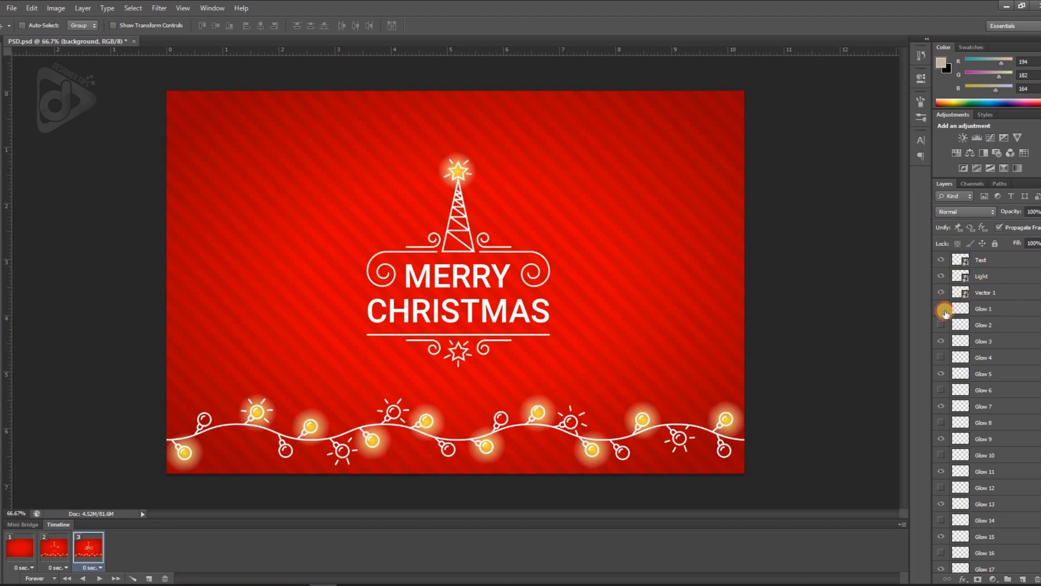
Step: In frame 3, hide Glow 1, 3, 5, 7 and 9 and show Glow 2, 4, 6 and 8
left_click(943, 310)
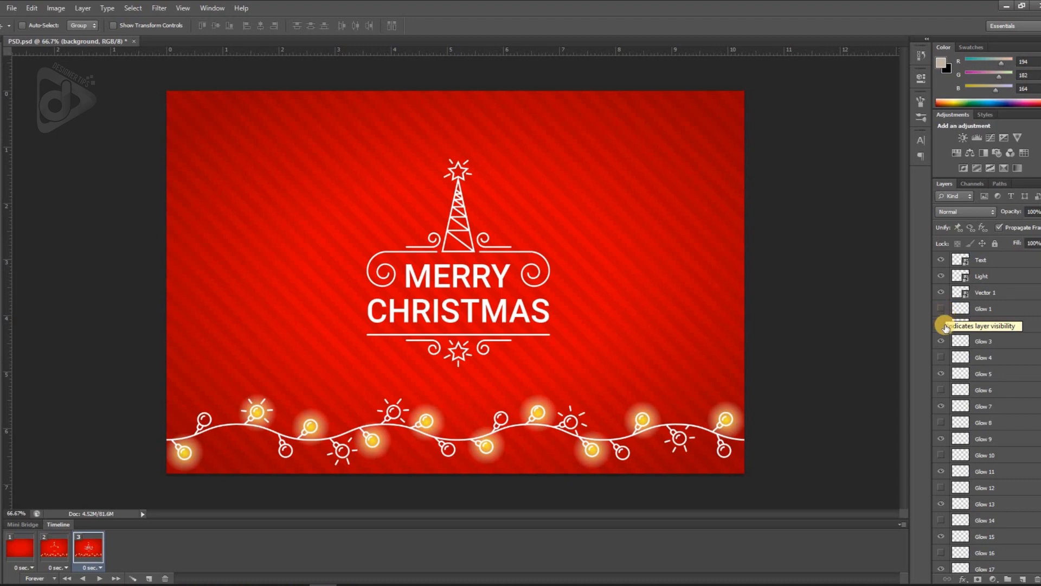
left_click(943, 327)
left_click(942, 327)
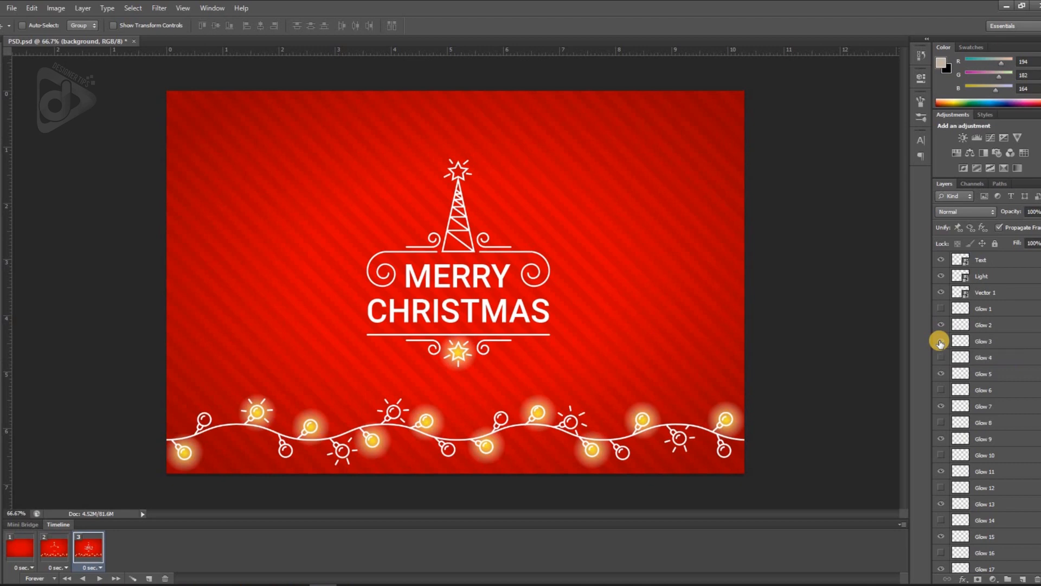
left_click(940, 340)
left_click(941, 358)
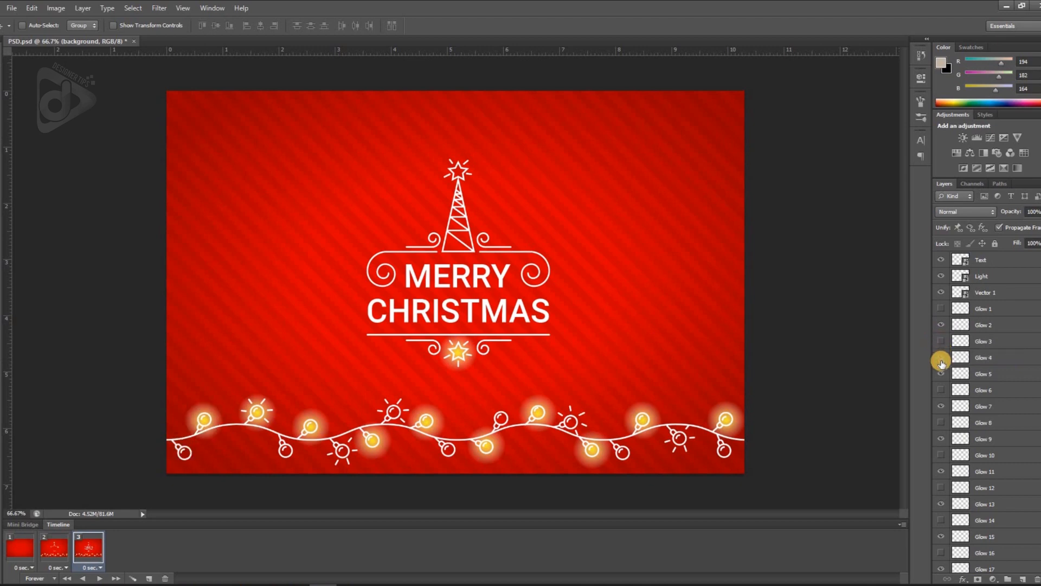
left_click(940, 375)
left_click(940, 390)
left_click(940, 406)
left_click(941, 425)
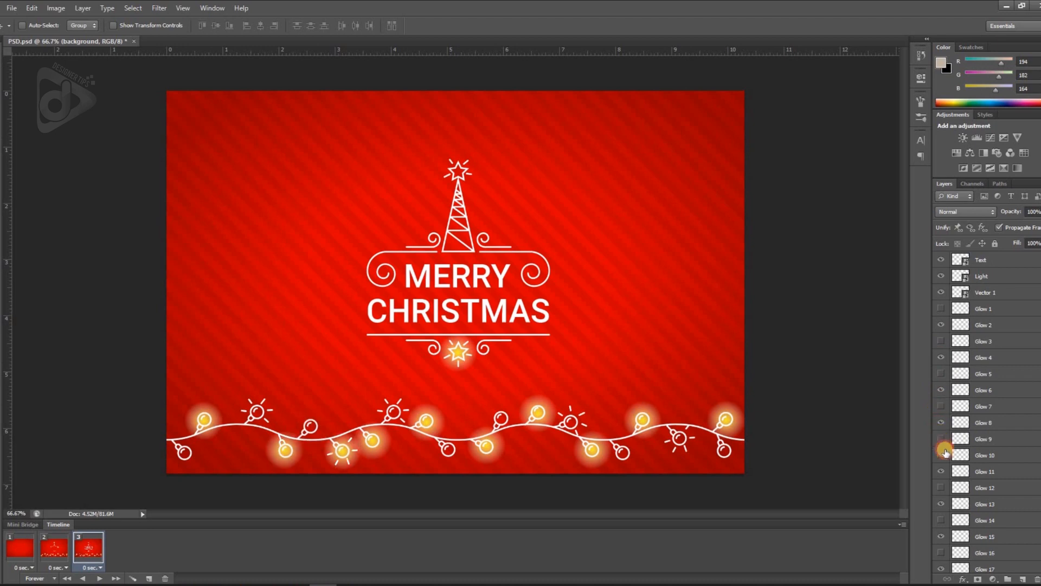
Step: In frame 3, show Glow 10, 12, 14 and 16 and hide Glow 11, 13 and 15
left_click(941, 455)
left_click(942, 471)
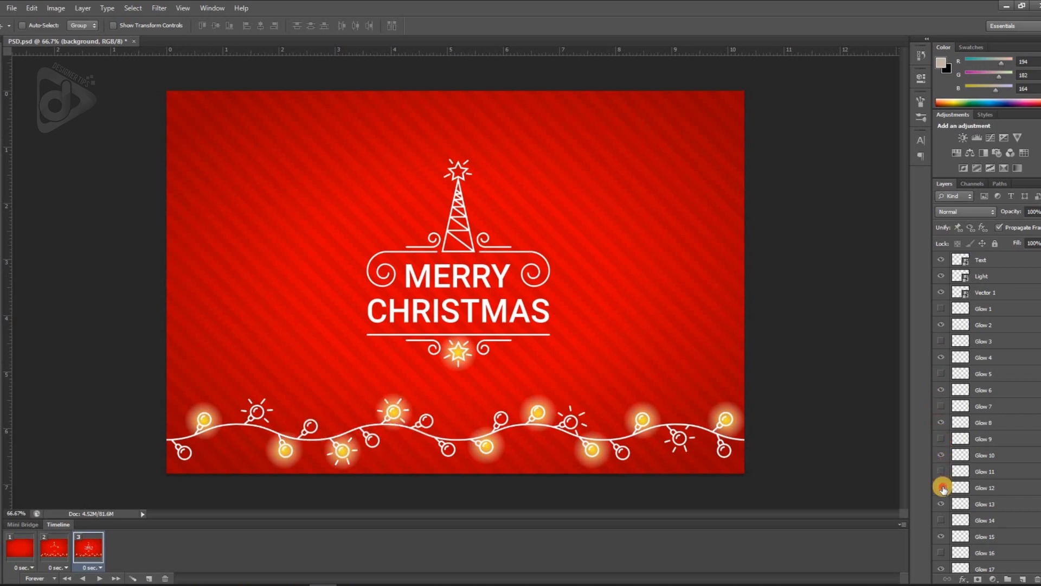
left_click(942, 487)
left_click(942, 503)
left_click(942, 522)
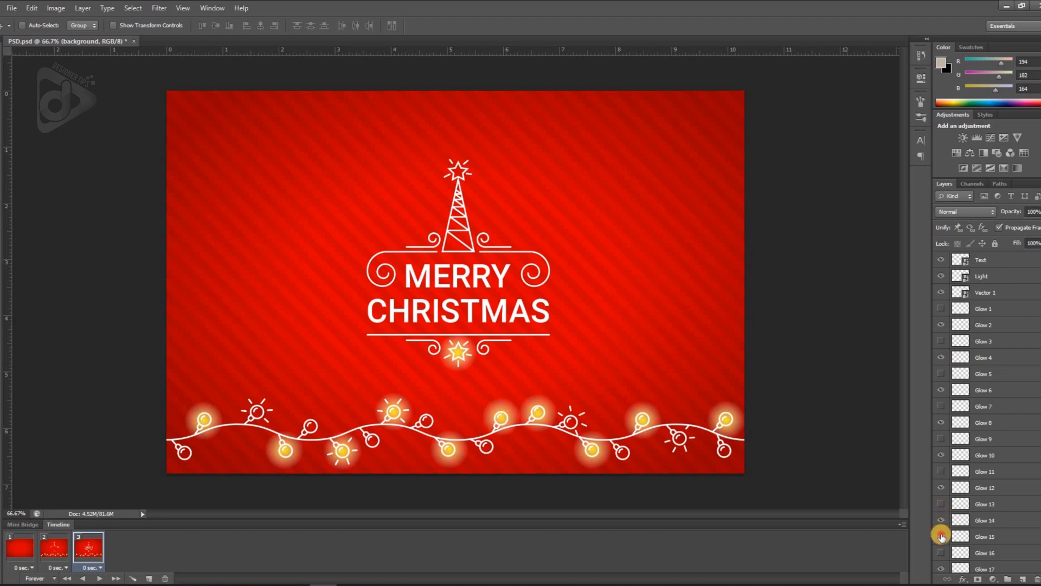
left_click(941, 536)
left_click(940, 553)
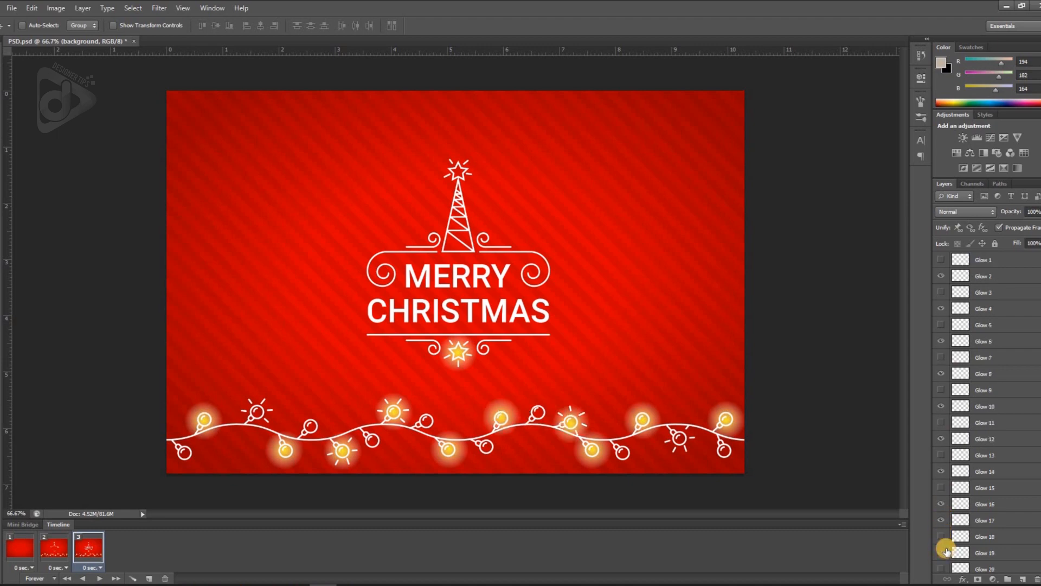
Step: In frame 3, hide Glow 17, 19 and 21 and show Glow 18, 20 and 22
left_click(941, 569)
scroll(944, 537, "down", 3)
left_click(941, 483)
left_click(942, 499)
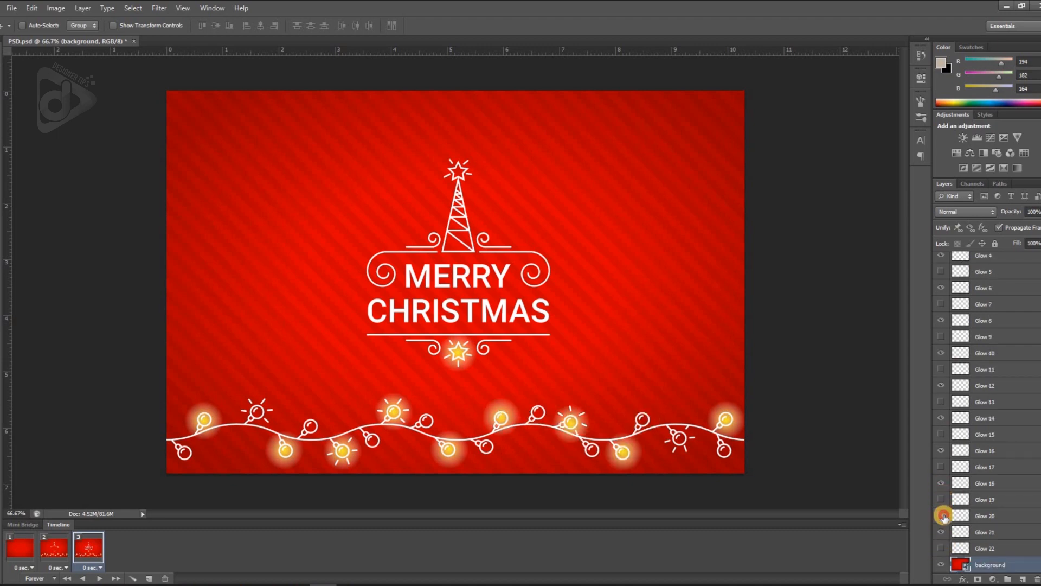
left_click(942, 515)
left_click(941, 531)
left_click(943, 548)
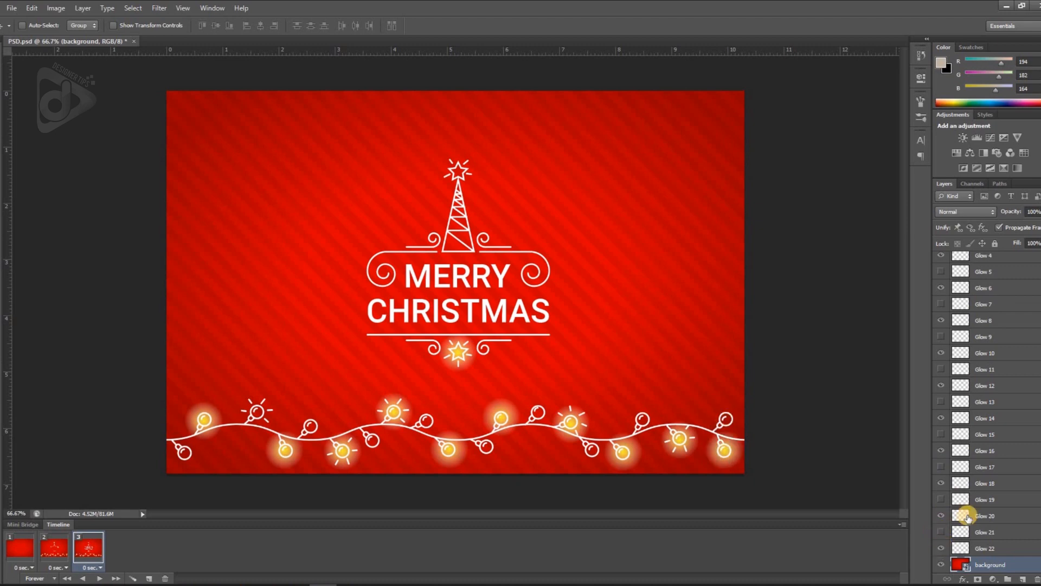
Step: Compare frame 2 with frame 3, and add a fourth animation frame based on frame 3
left_click(59, 551)
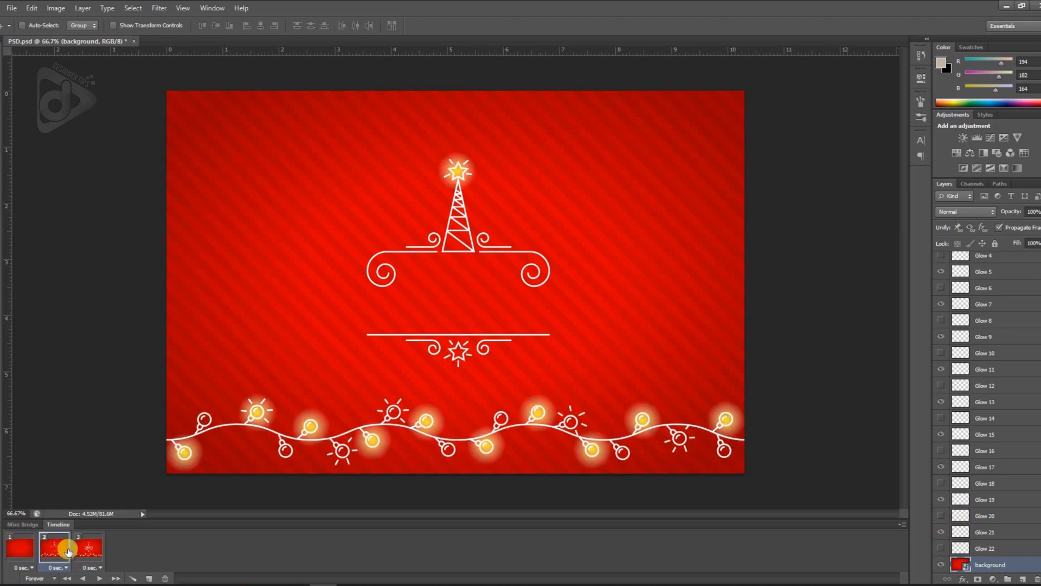
left_click(81, 552)
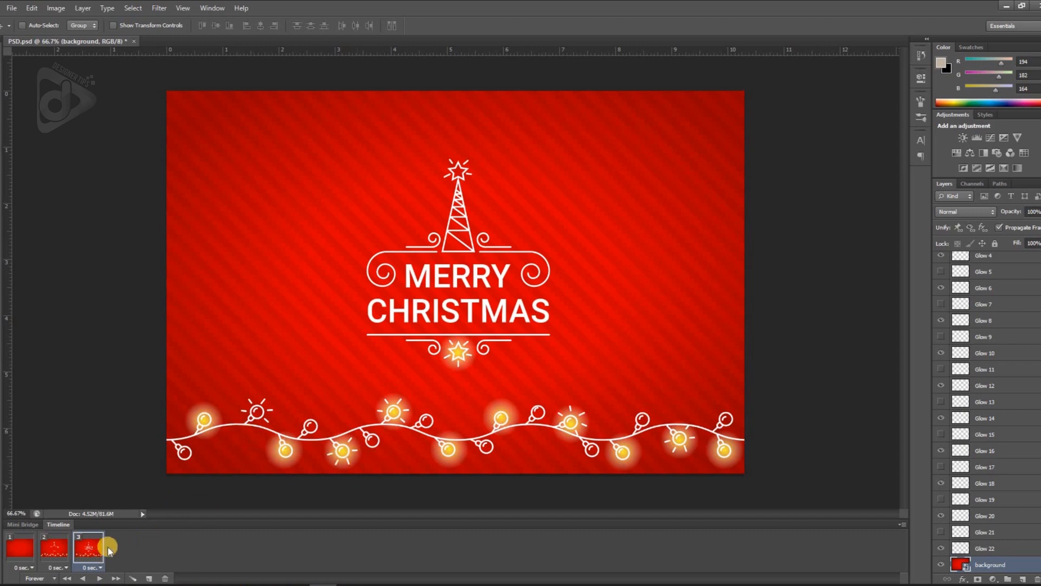
left_click(151, 579)
Step: In frame 4, show Glow 1, 3, 5, 7 and 9 and hide Glow 2 and Glow 8
scroll(1007, 465, "up", 1)
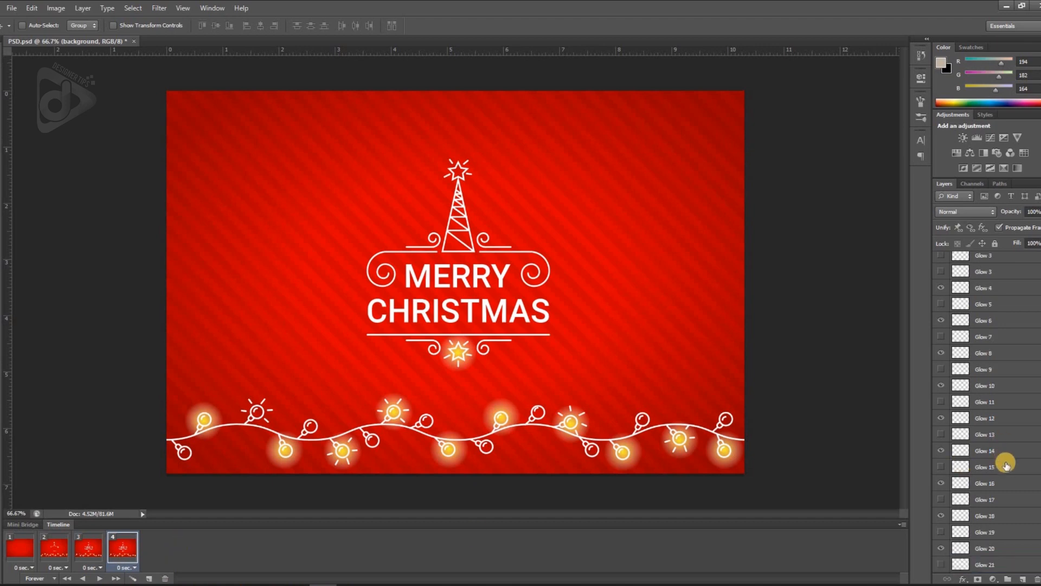
scroll(1006, 465, "up", 4)
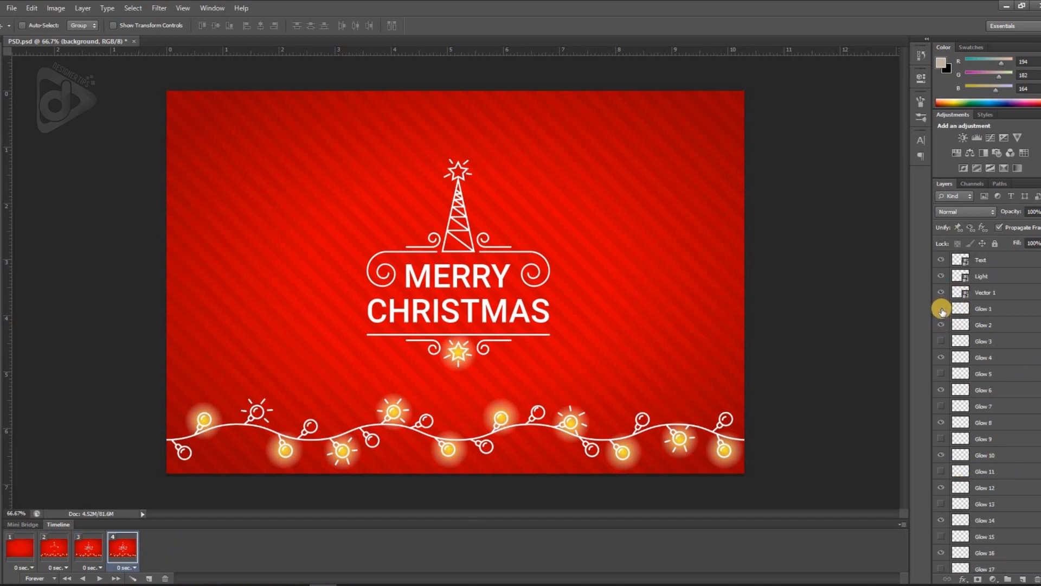
left_click(942, 309)
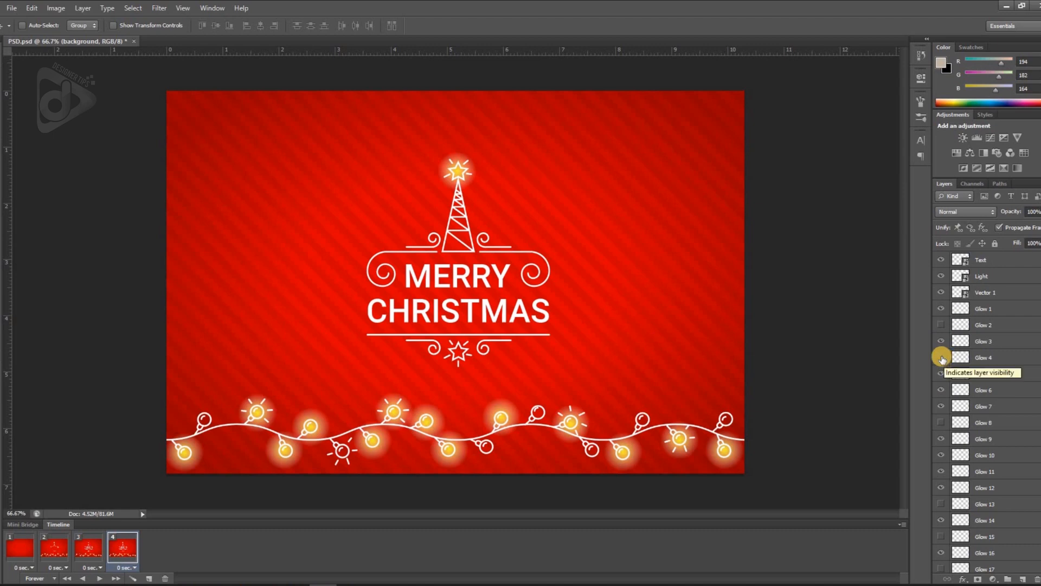
left_click(941, 358)
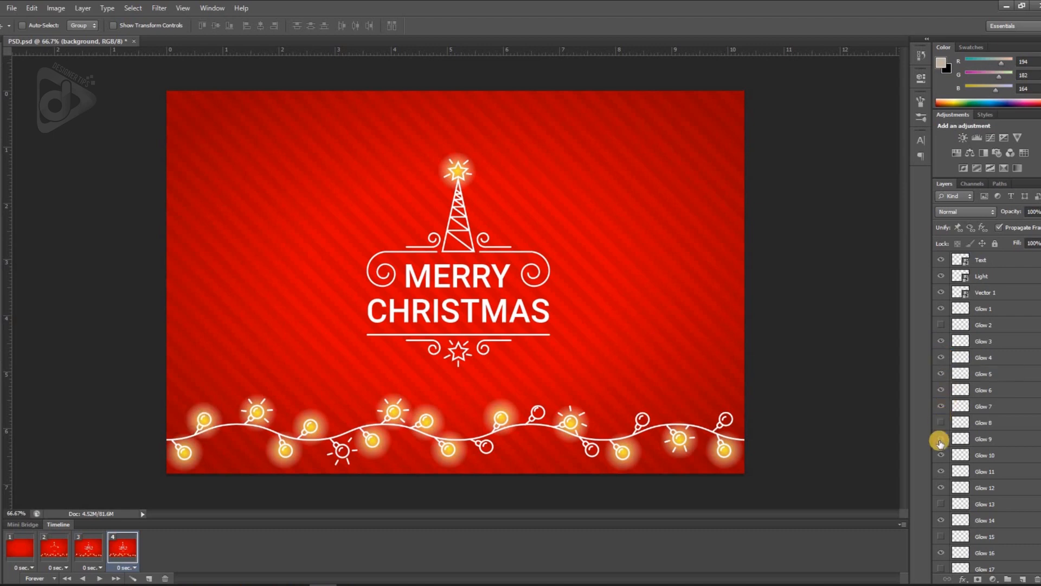
left_click(942, 471)
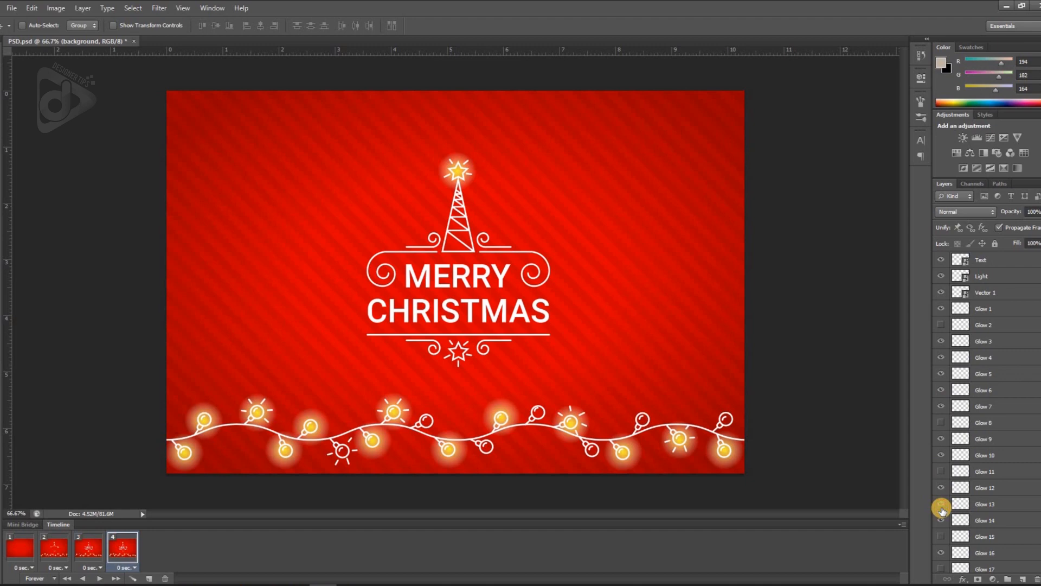
Step: In frame 4, show Glow 13 and 17, keep Glow 14 and 16 visible, and hide Glow 18
left_click(942, 505)
left_click(942, 520)
left_click(940, 553)
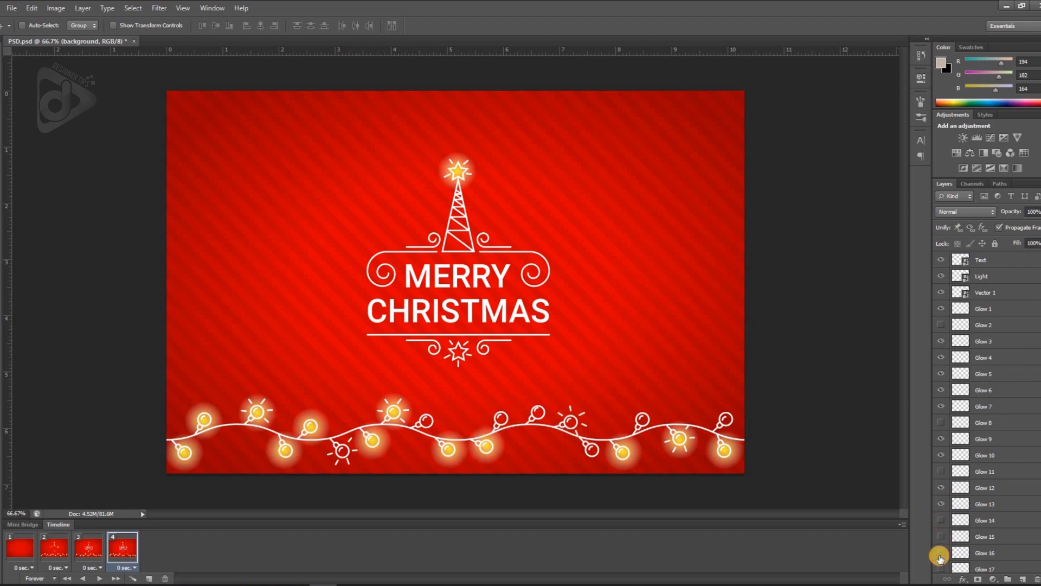
scroll(944, 537, "down", 1)
left_click(942, 520)
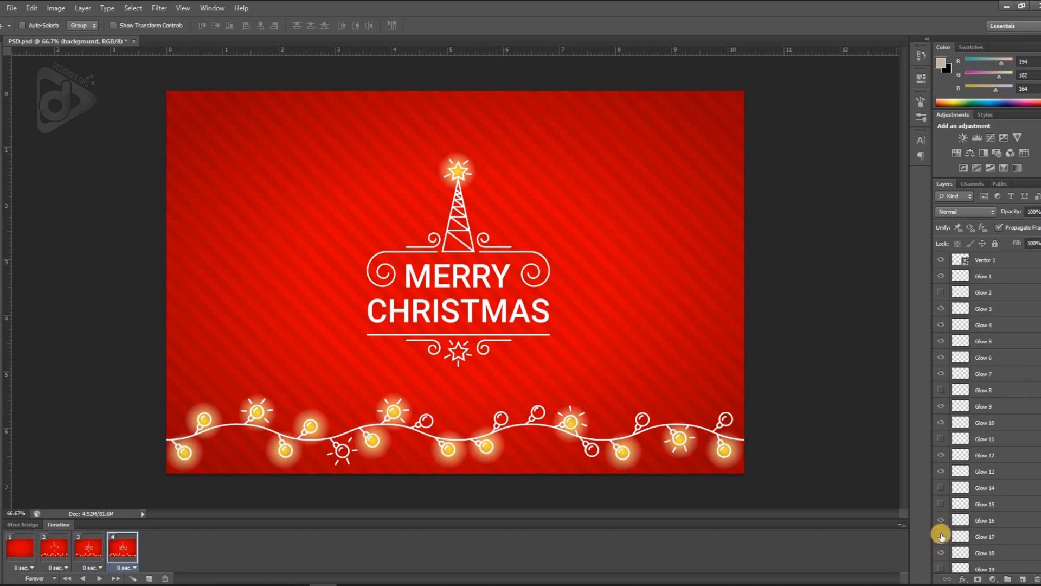
left_click(941, 487)
left_click(941, 538)
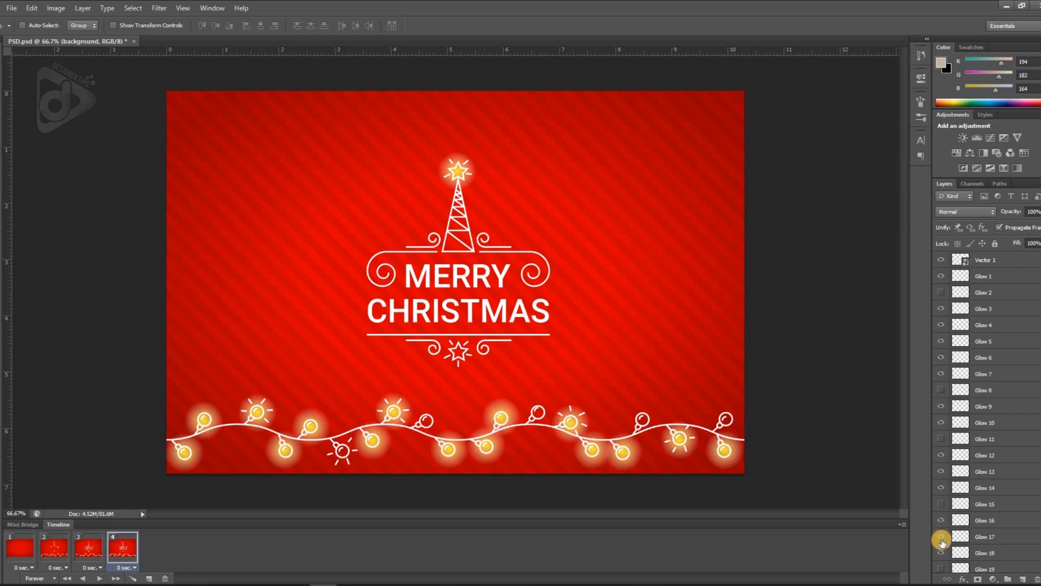
left_click(942, 555)
scroll(947, 542, "down", 1)
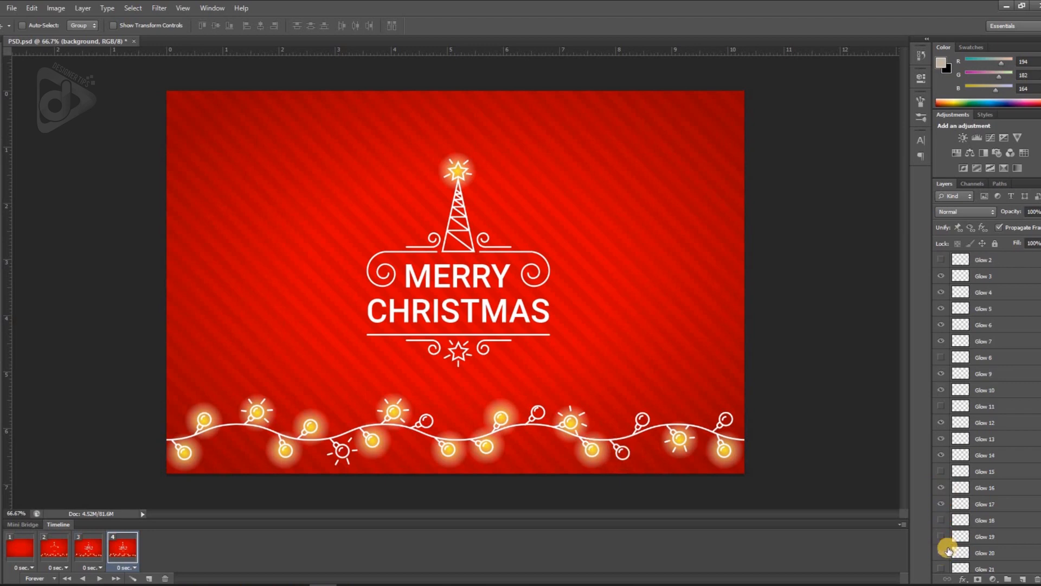
Step: In frame 4, show Glow 19 and 21 and hide Glow 20, keeping Glow 18 hidden
left_click(943, 536)
left_click(942, 520)
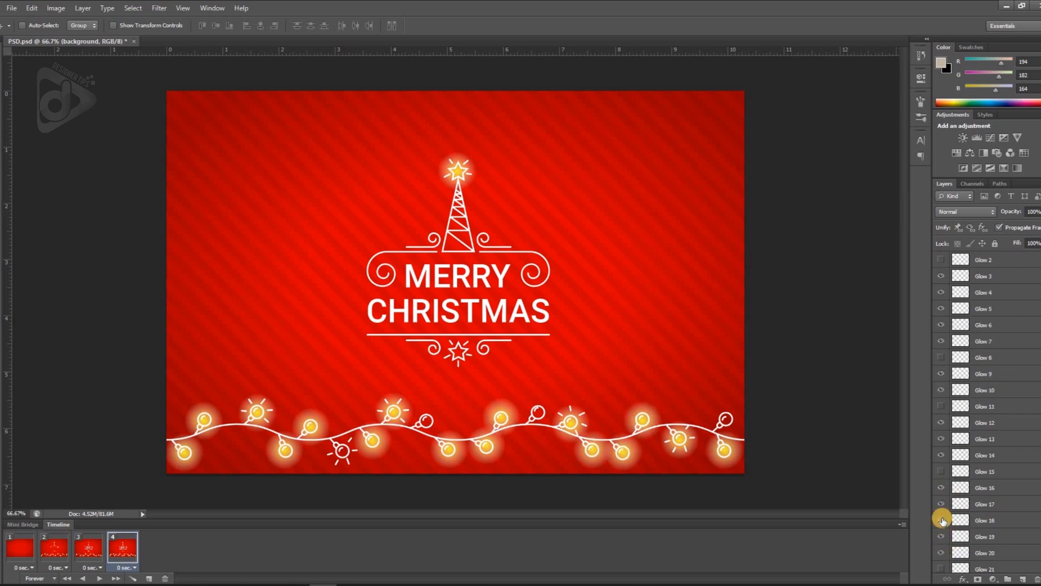
left_click(942, 520)
scroll(944, 544, "down", 2)
left_click(942, 537)
left_click(941, 503)
left_click(942, 504)
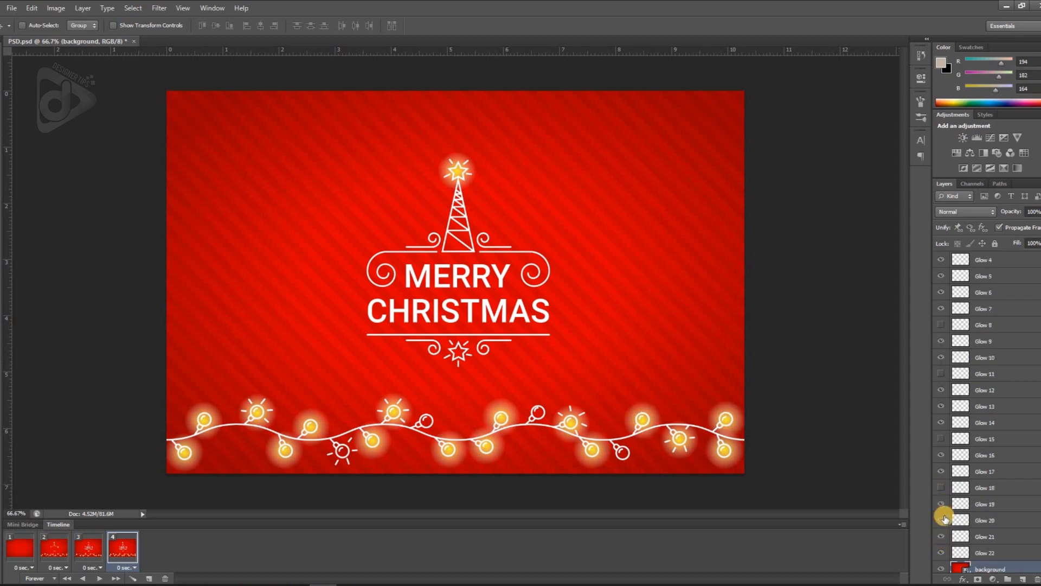
left_click(941, 519)
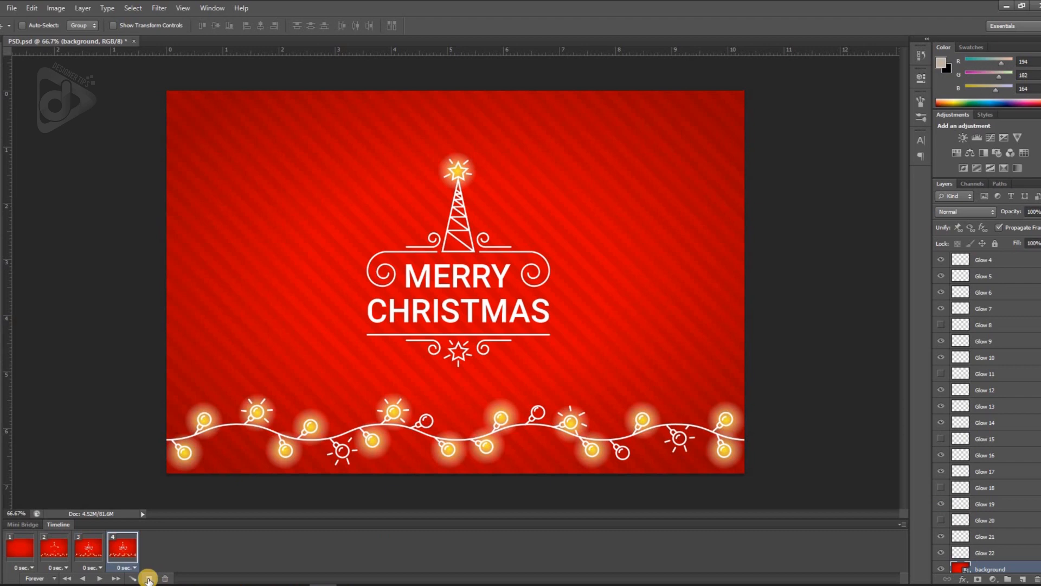
Step: Add a fifth animation frame based on frame 4 and show Glow 2, 8, 11, 15, 18 and 20 in it
left_click(149, 578)
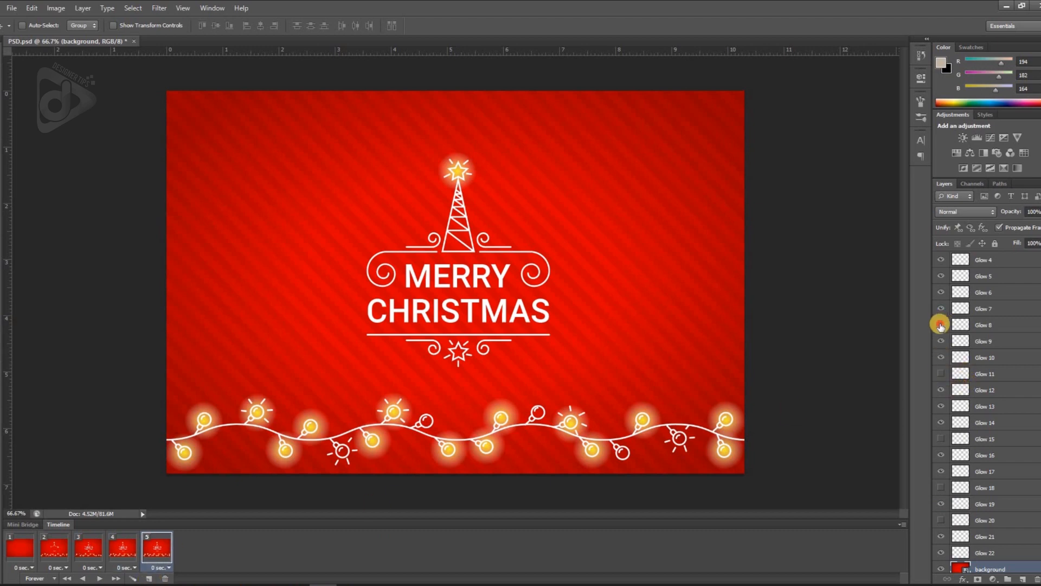
left_click(941, 373)
left_click(942, 438)
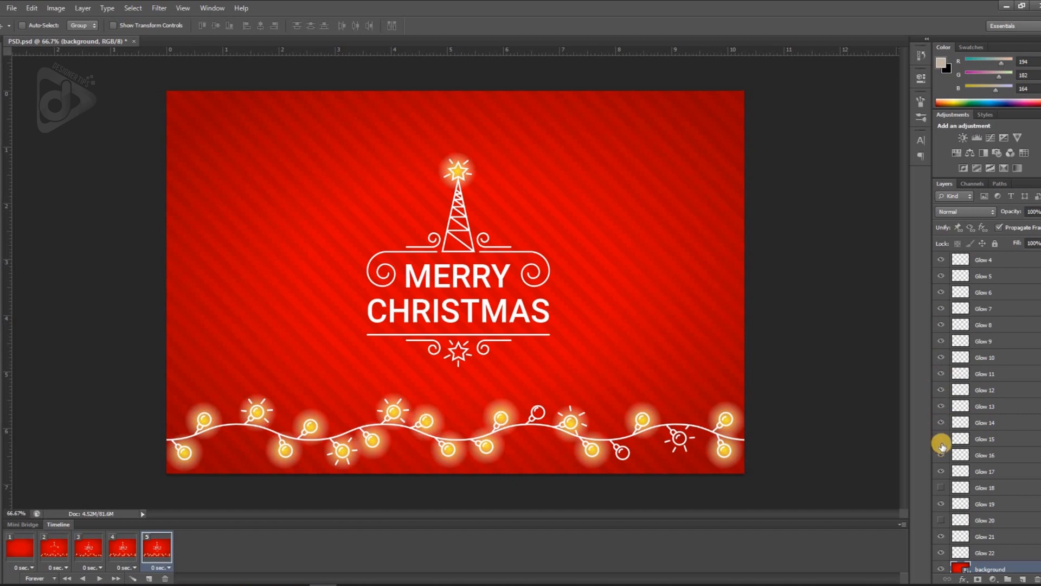
left_click(941, 455)
left_click(941, 487)
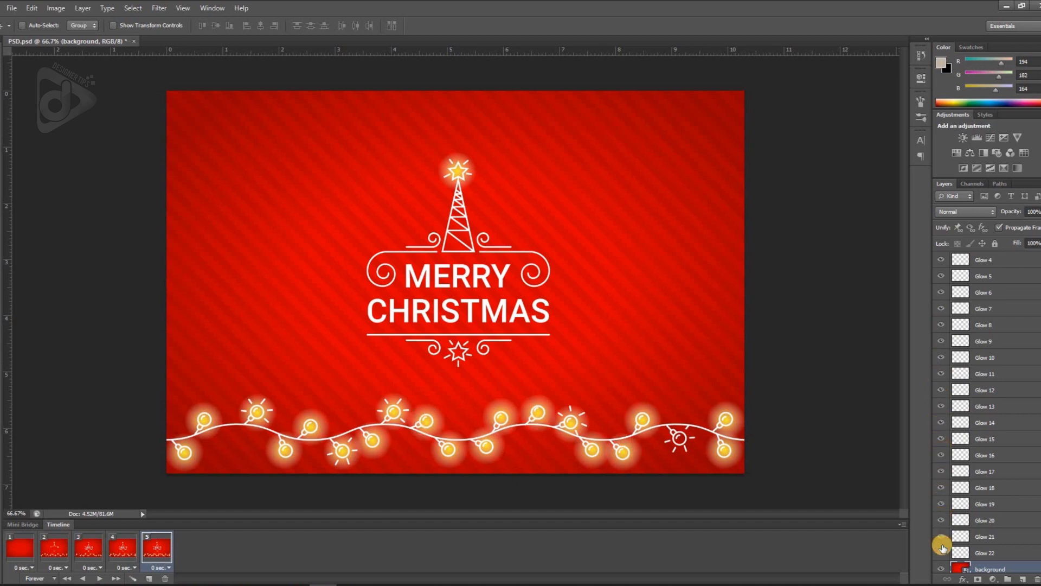
left_click(942, 537)
scroll(944, 545, "up", 3)
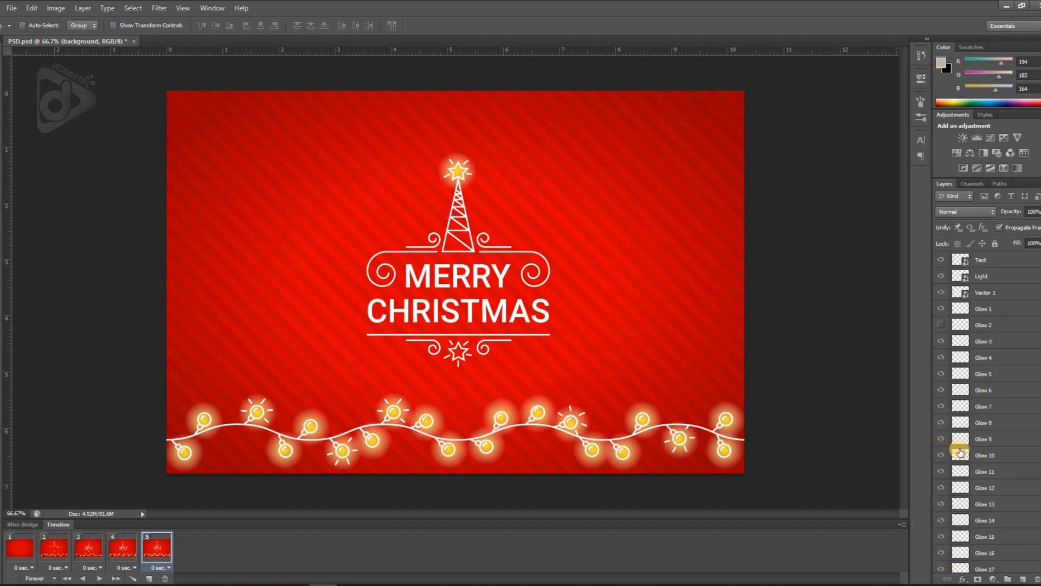
left_click(941, 324)
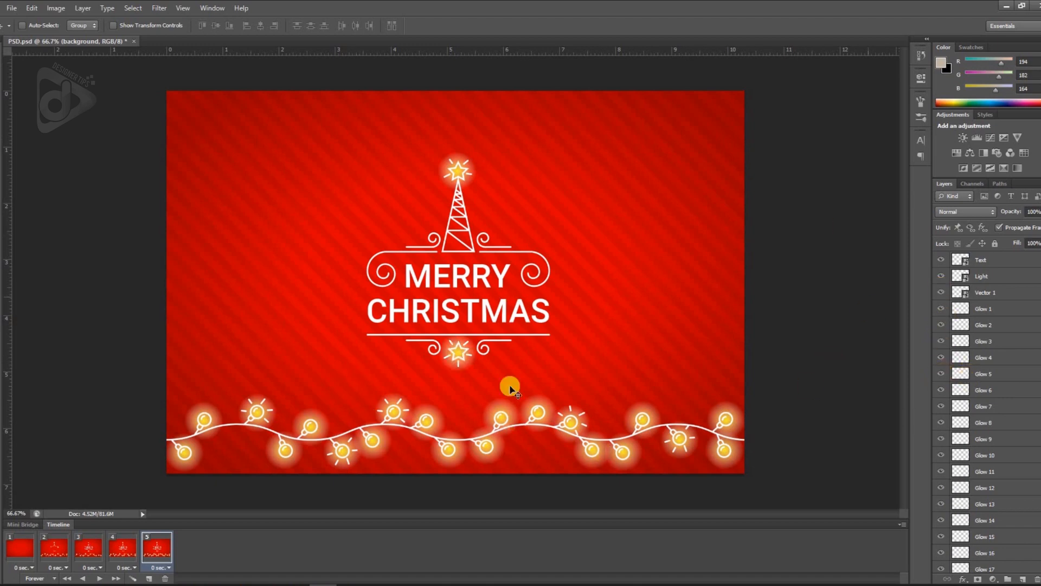
Step: Set the delay of each of the five frames to 0.2 seconds and play the animation
left_click(27, 570)
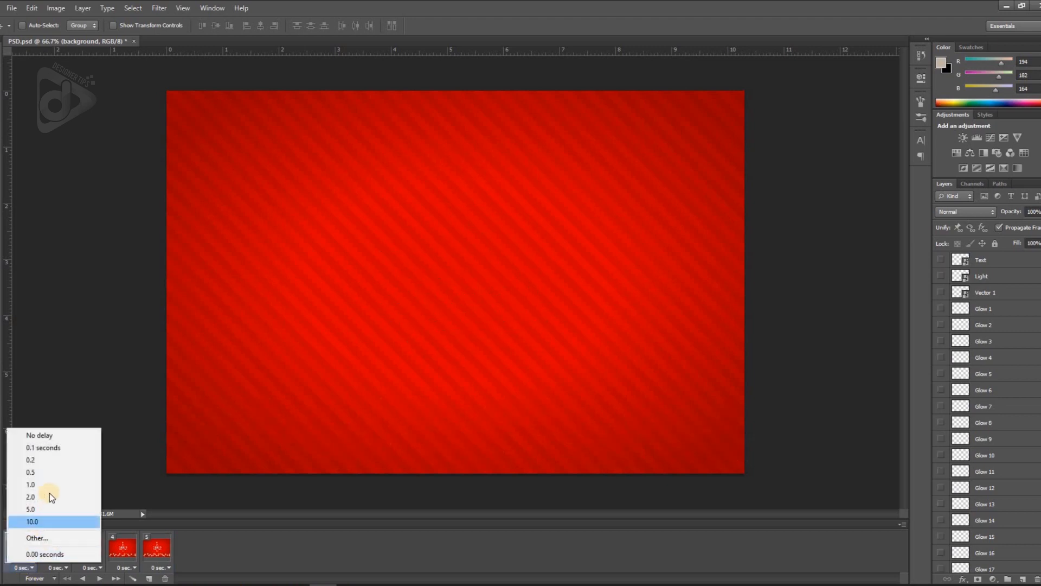
left_click(33, 462)
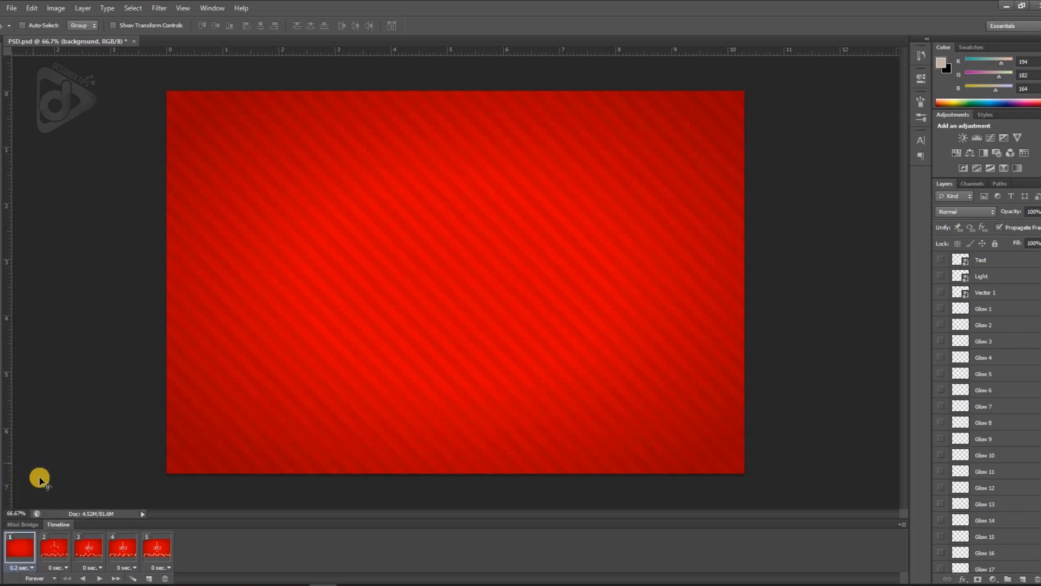
left_click(64, 569)
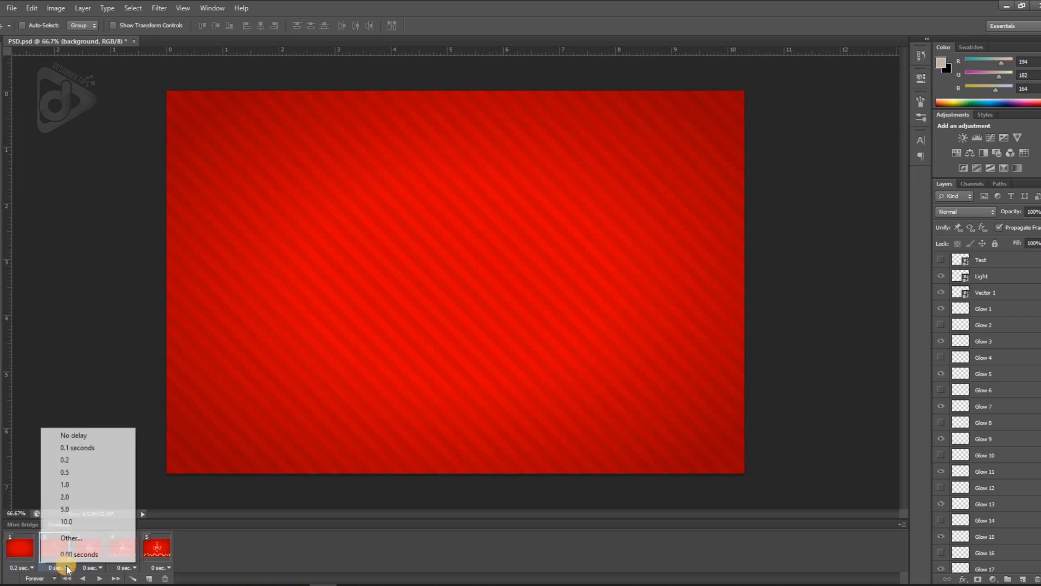
left_click(64, 460)
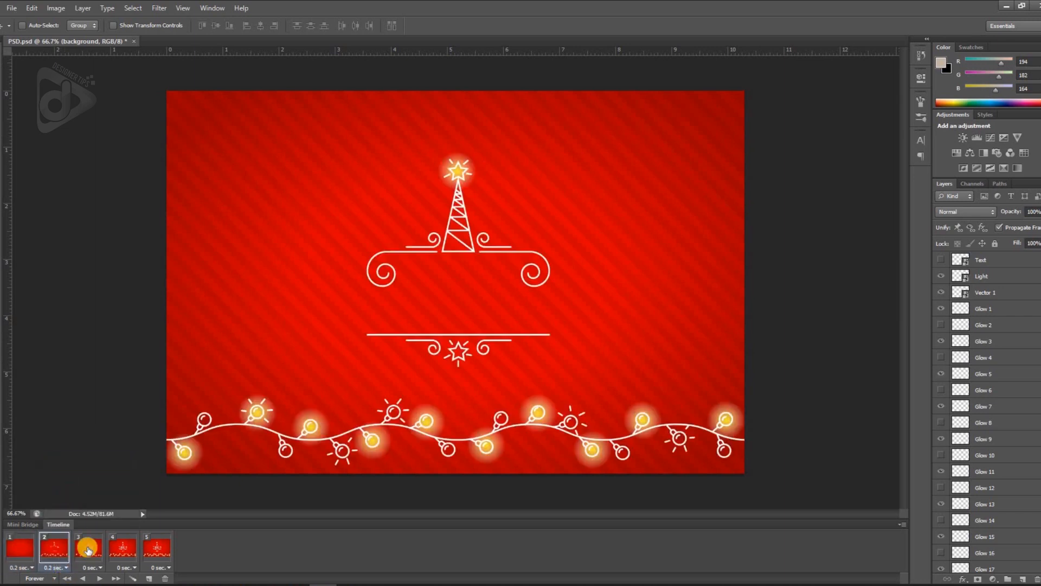
left_click(92, 567)
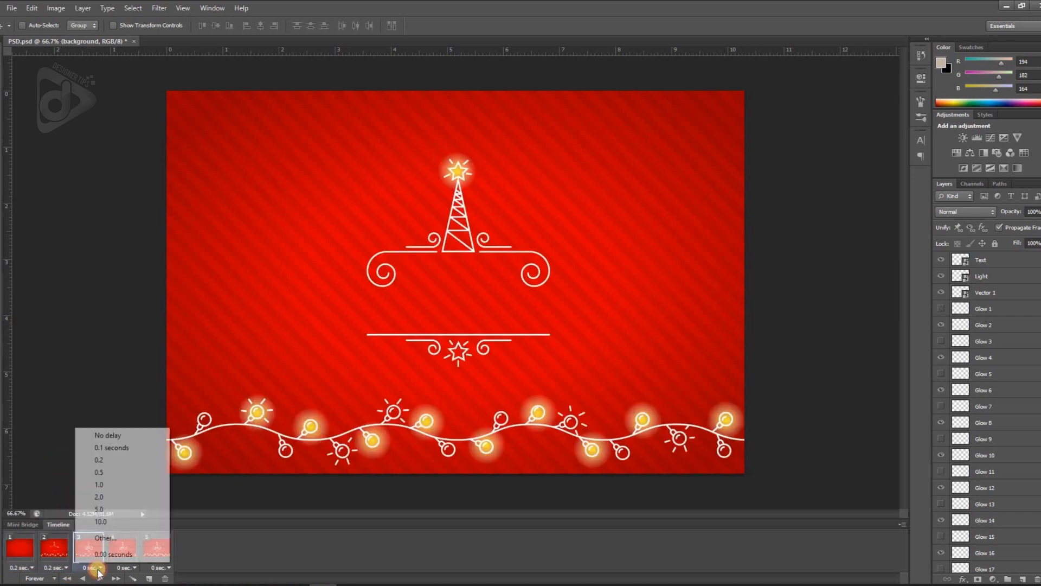
left_click(100, 460)
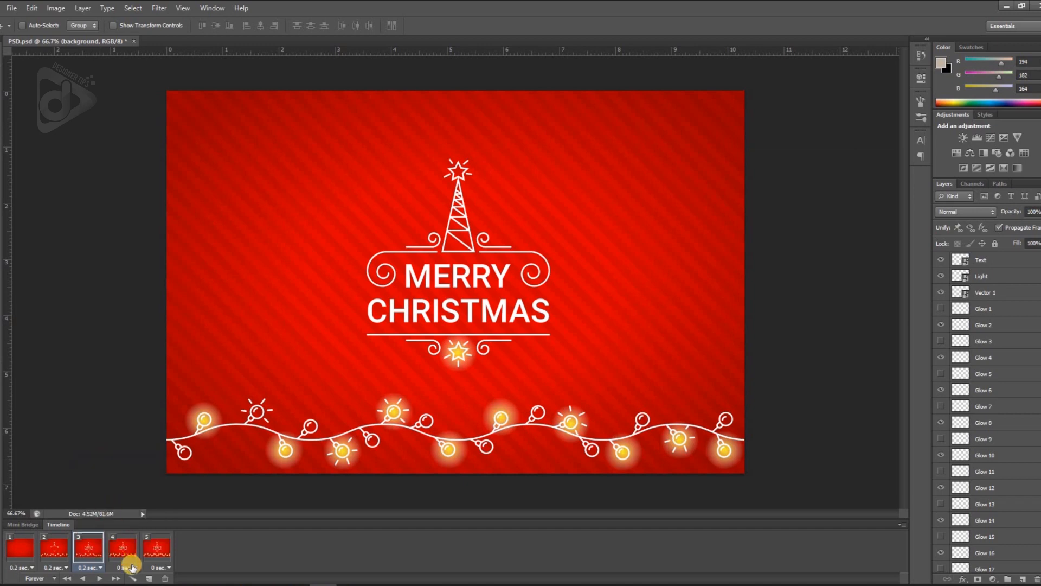
left_click(128, 567)
left_click(132, 460)
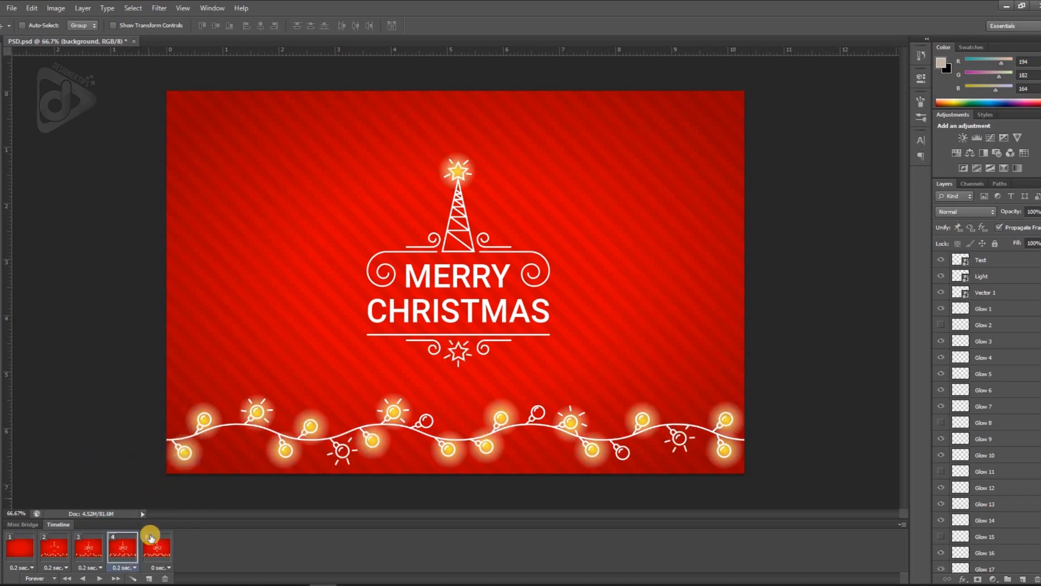
left_click(158, 568)
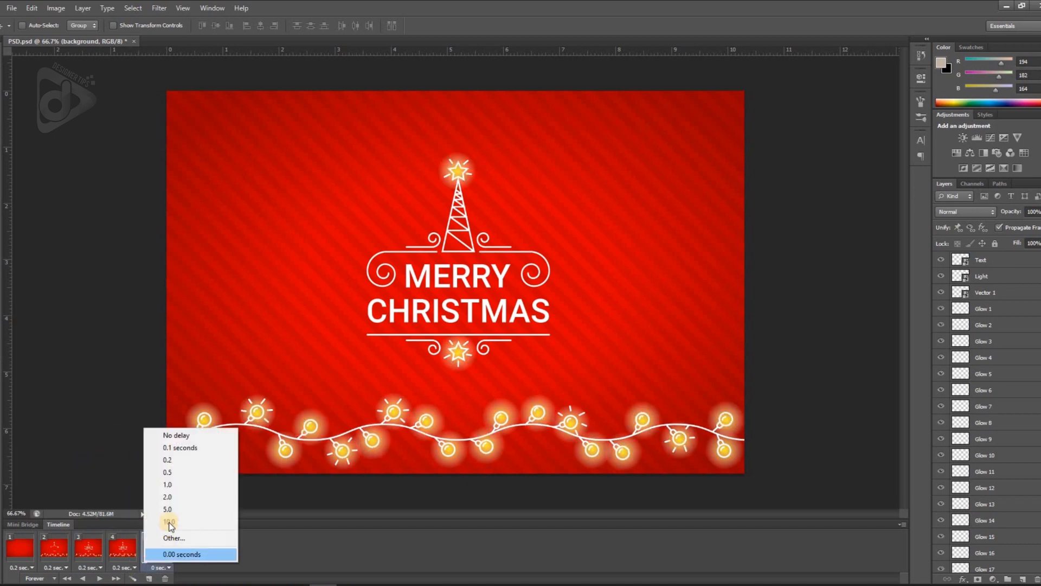
left_click(167, 460)
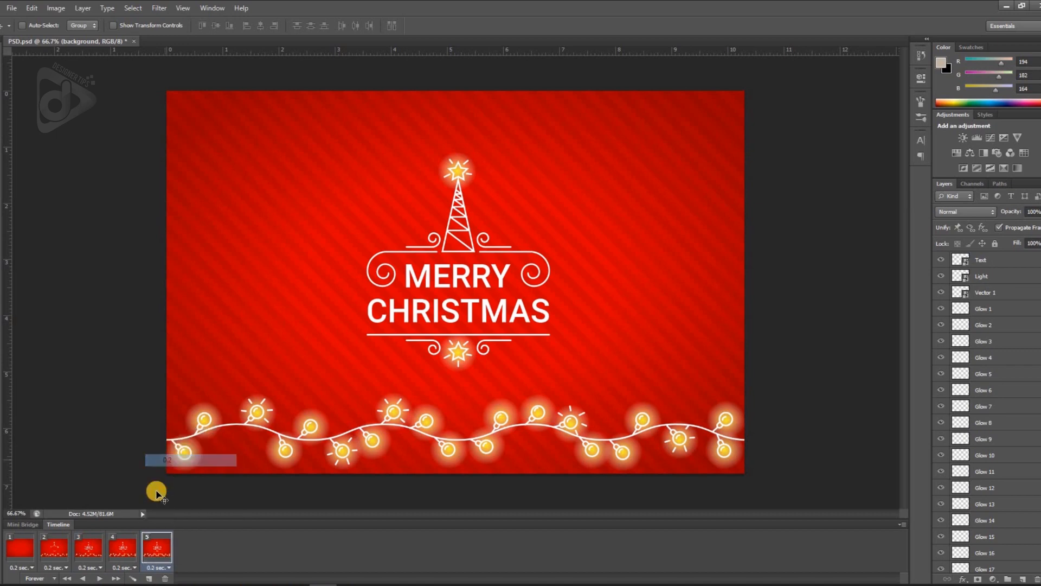
left_click(98, 580)
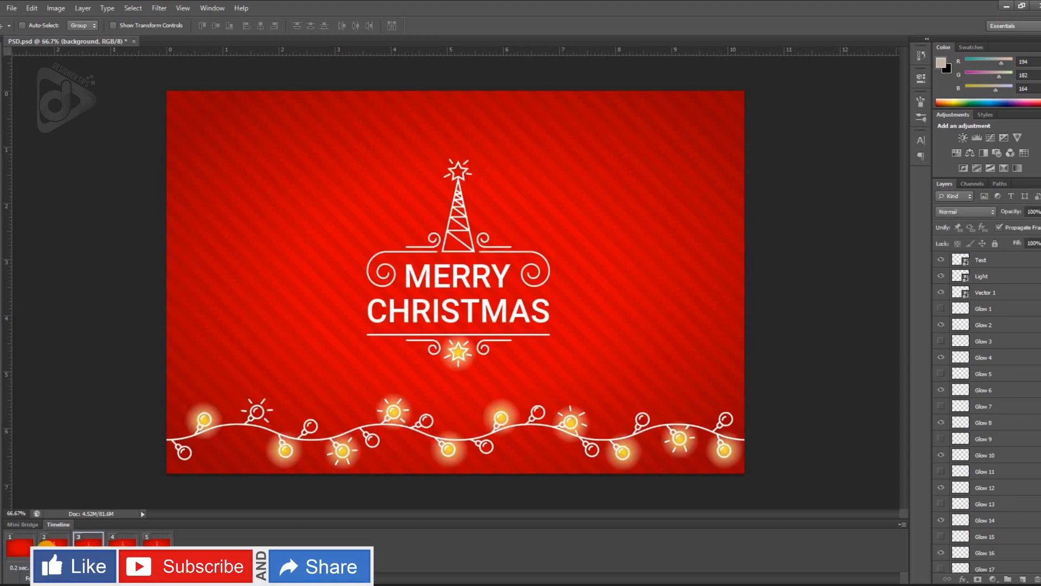
Step: Tween frame 2 with the next frame, adding 2 frames for all layers with position, opacity and effects, and check the added frames
left_click(52, 549)
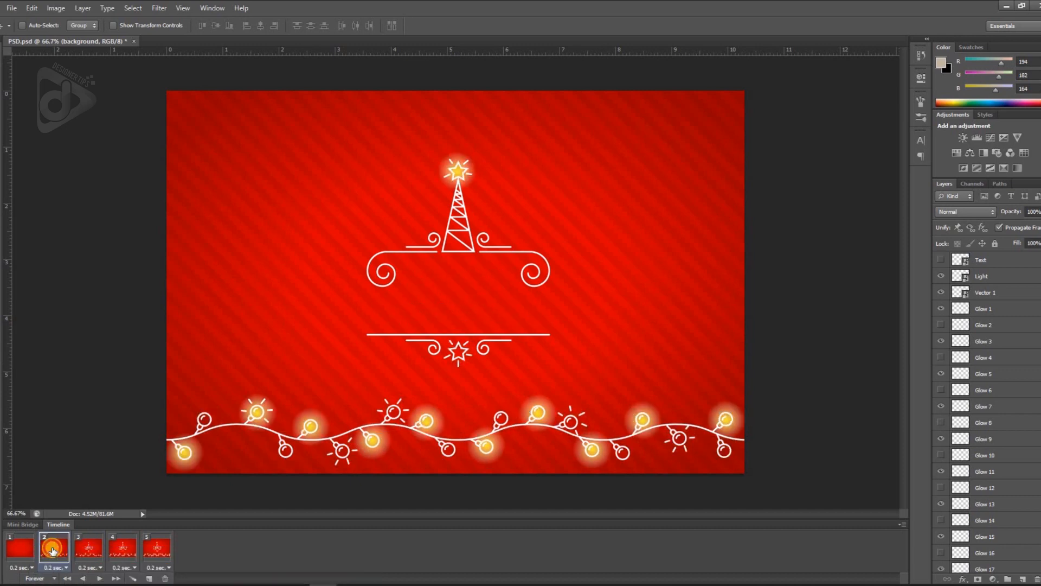
left_click(132, 578)
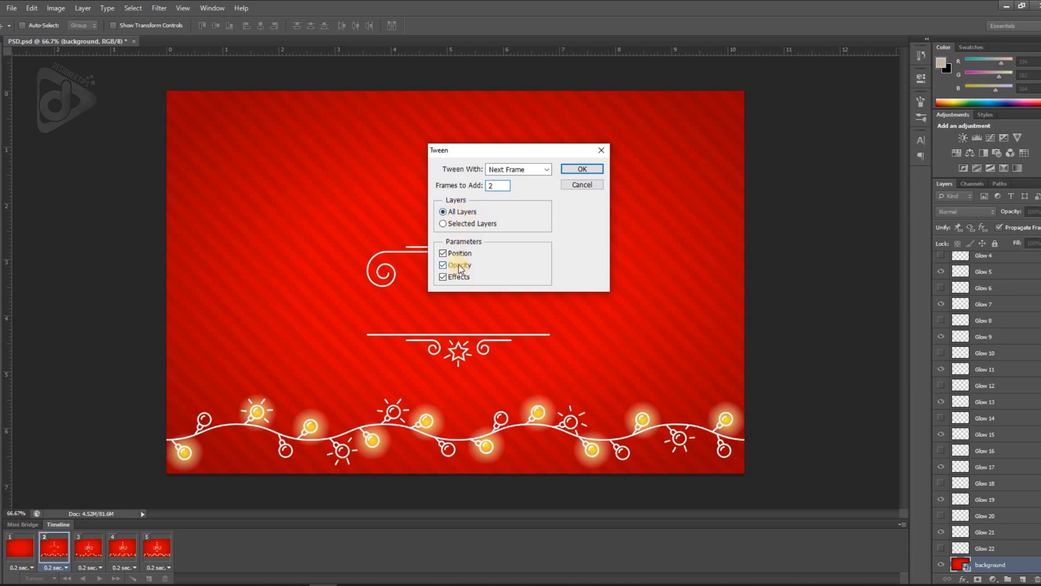
left_click(575, 170)
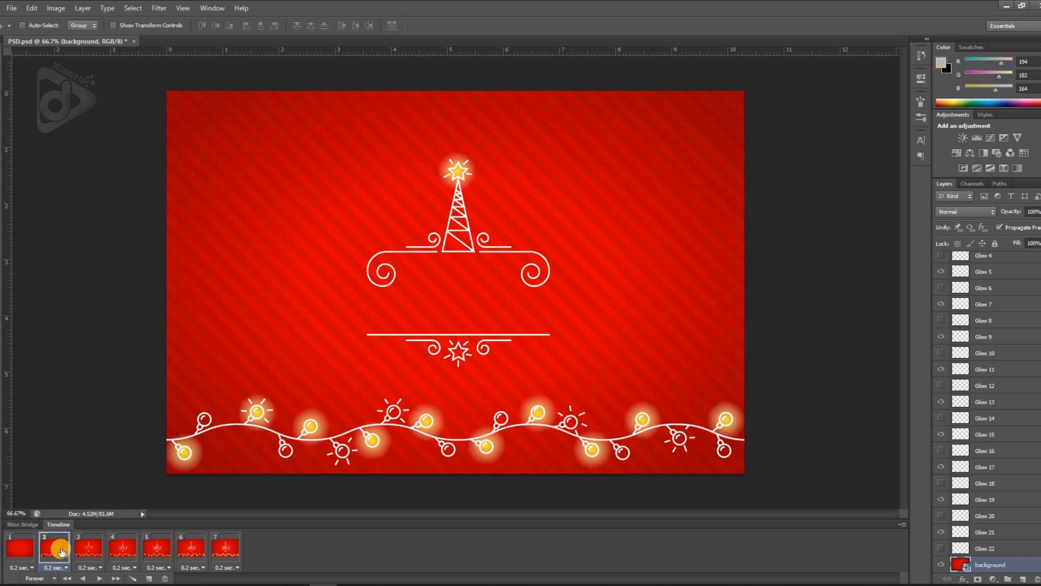
left_click(77, 553)
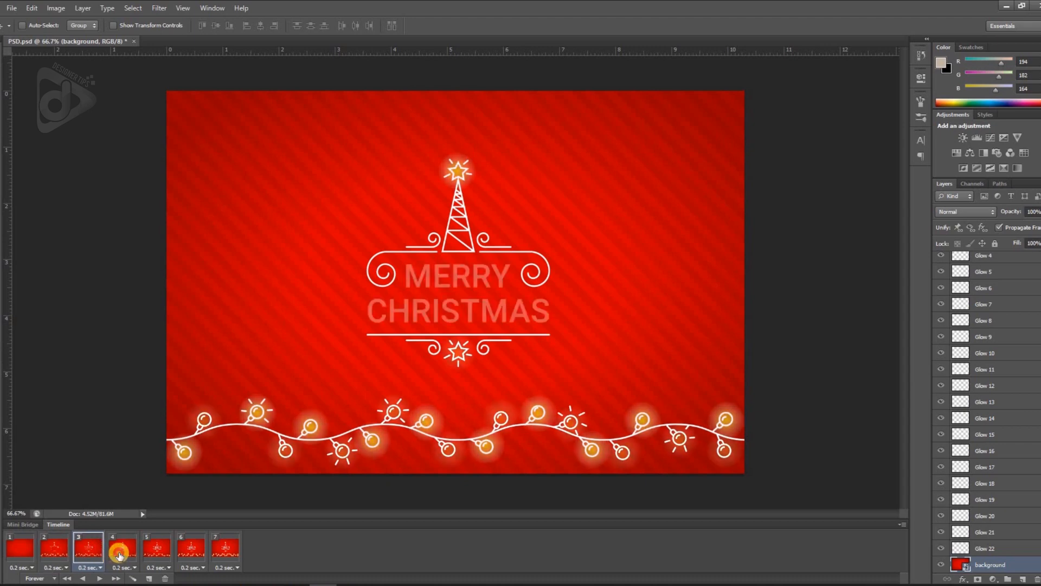
left_click(116, 549)
left_click(68, 554)
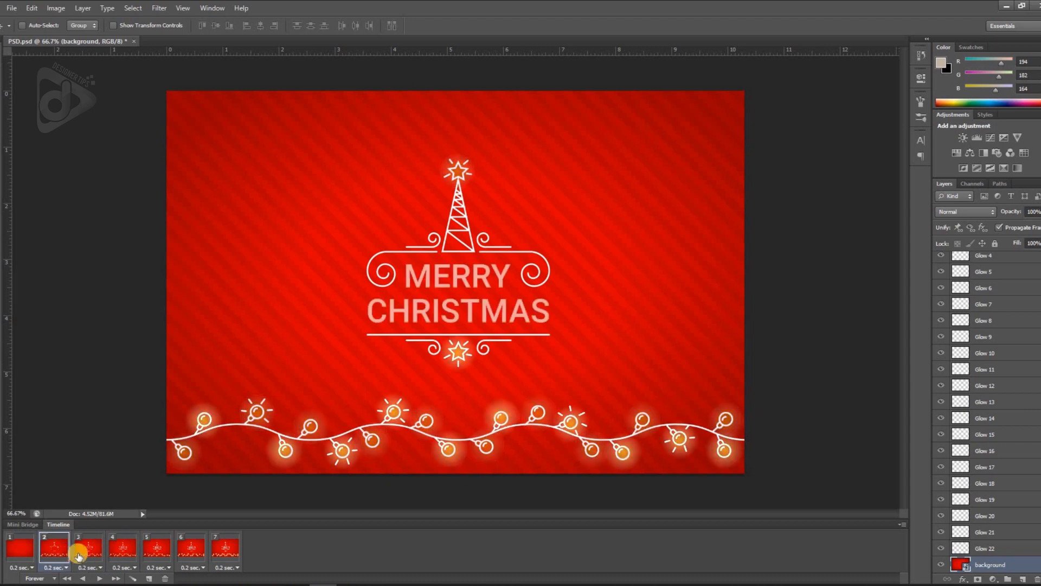
Step: Tween frame 5 and frame 8 each with its next frame, adding 2 frames for all layers each time
left_click(156, 553)
left_click(134, 580)
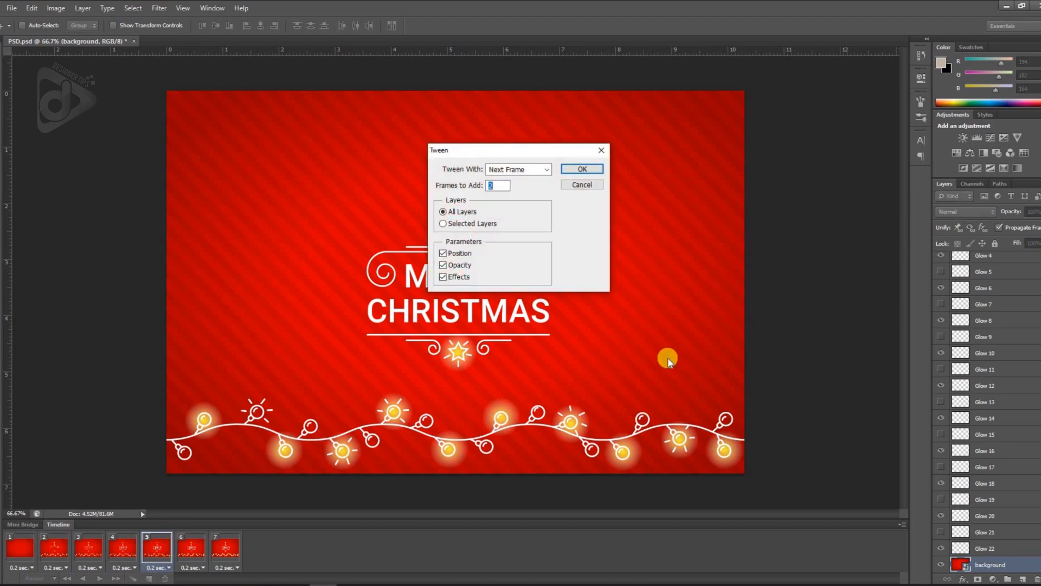
left_click(573, 170)
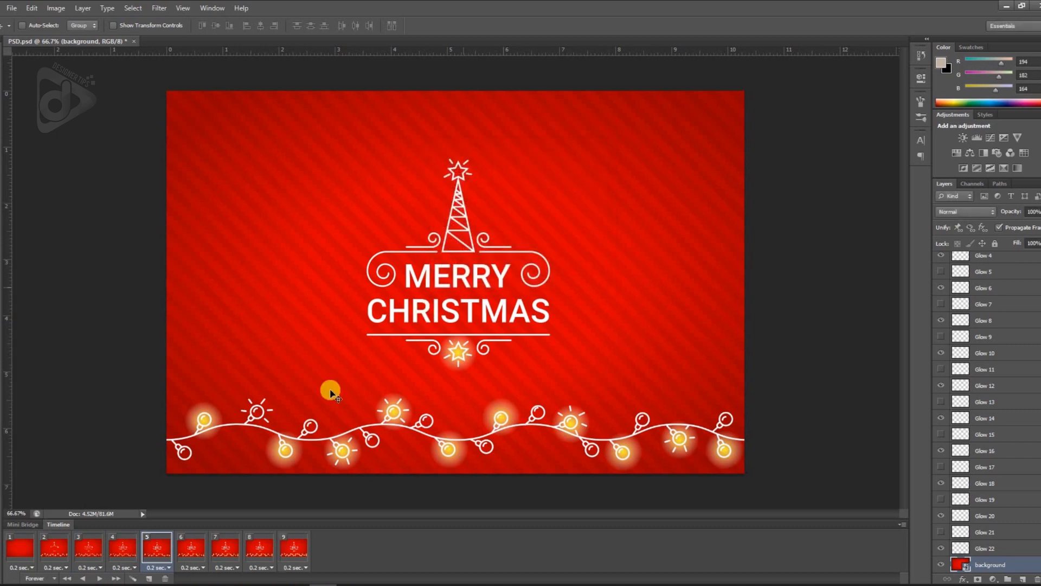
left_click(259, 553)
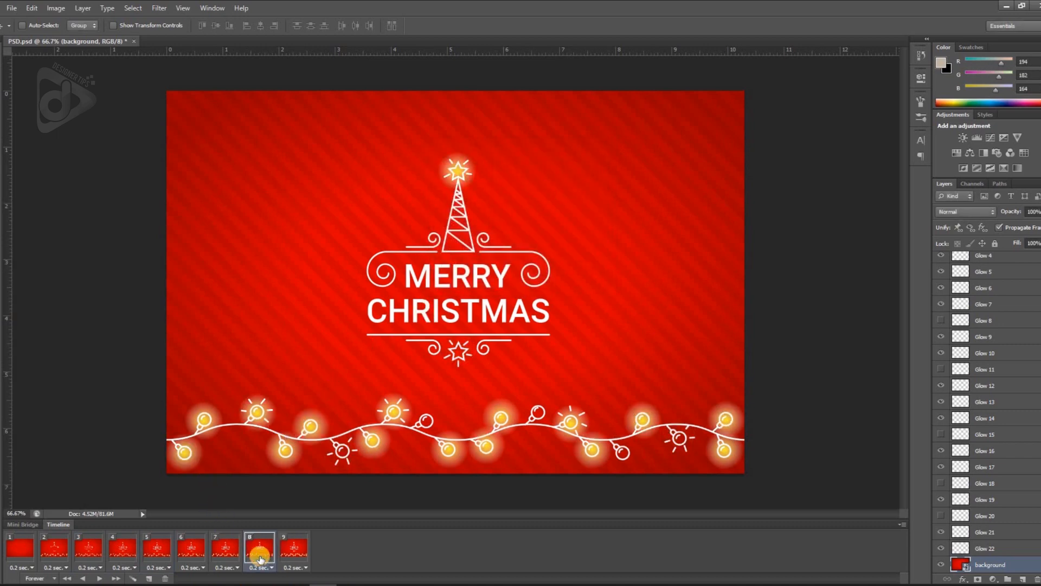
left_click(134, 580)
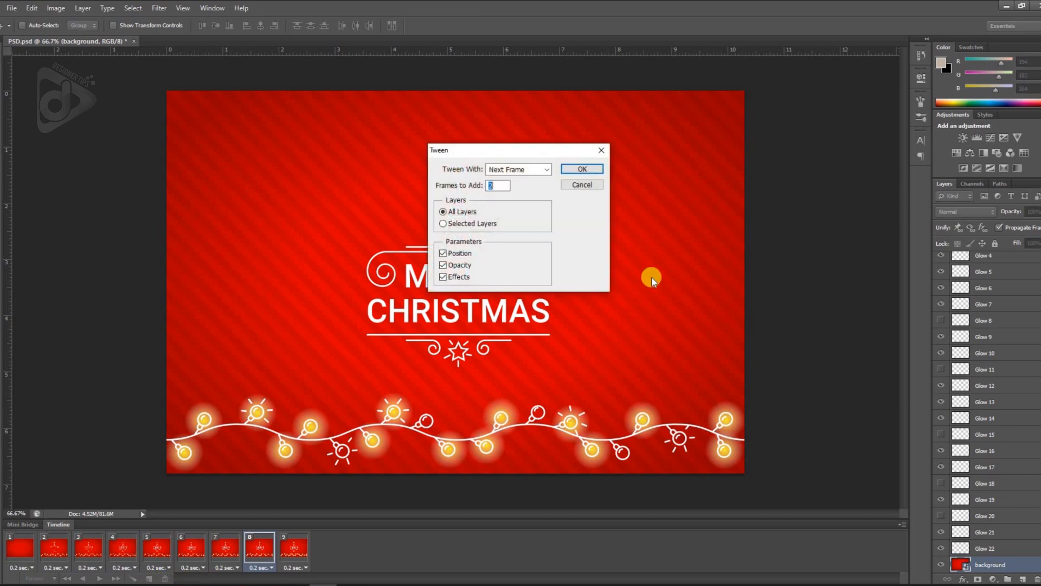
left_click(579, 171)
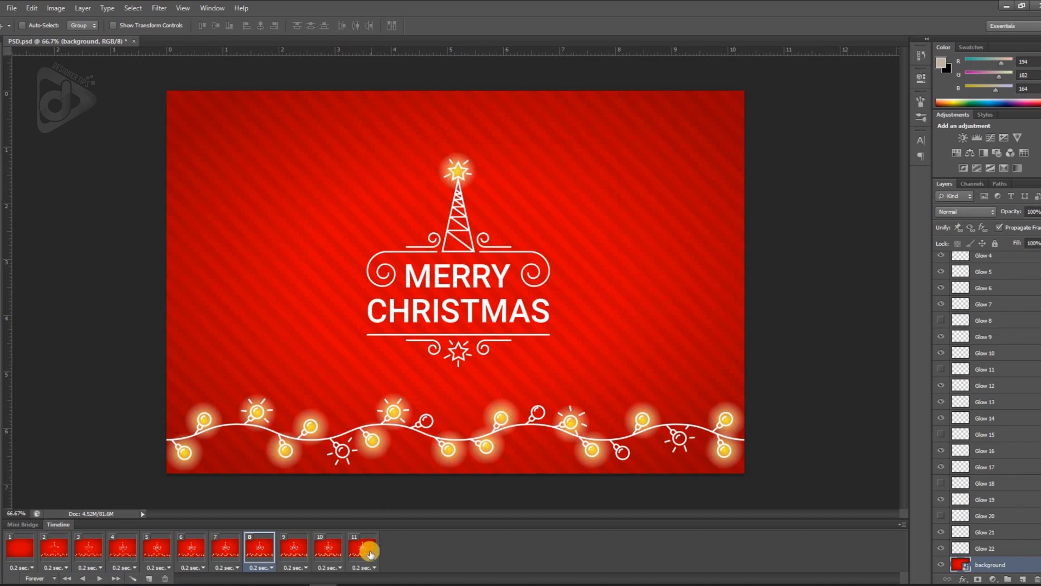
Step: Tween frame 11 with the previous frame, adding 2 frames for all layers
left_click(369, 555)
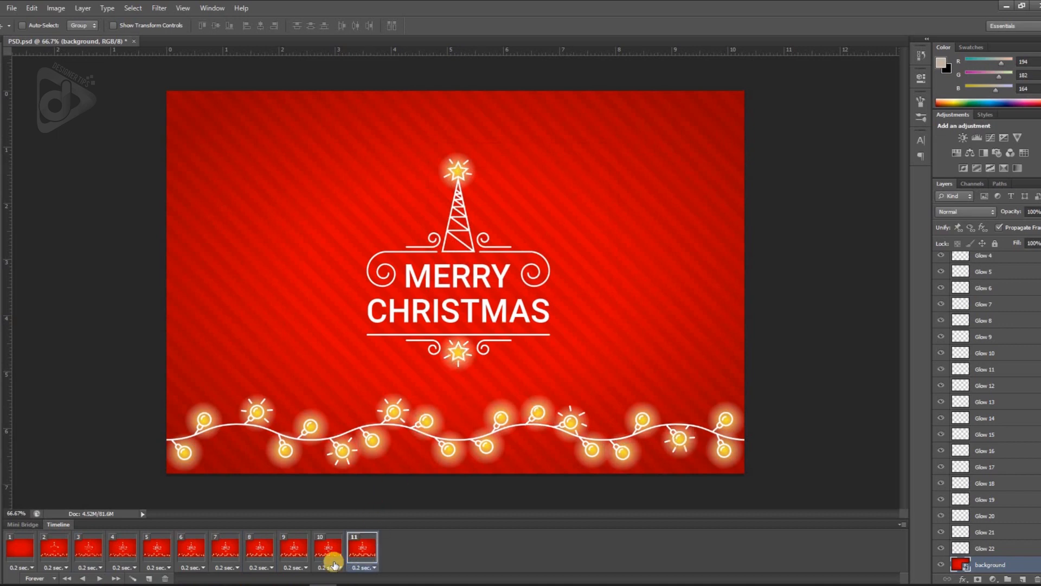
left_click(134, 578)
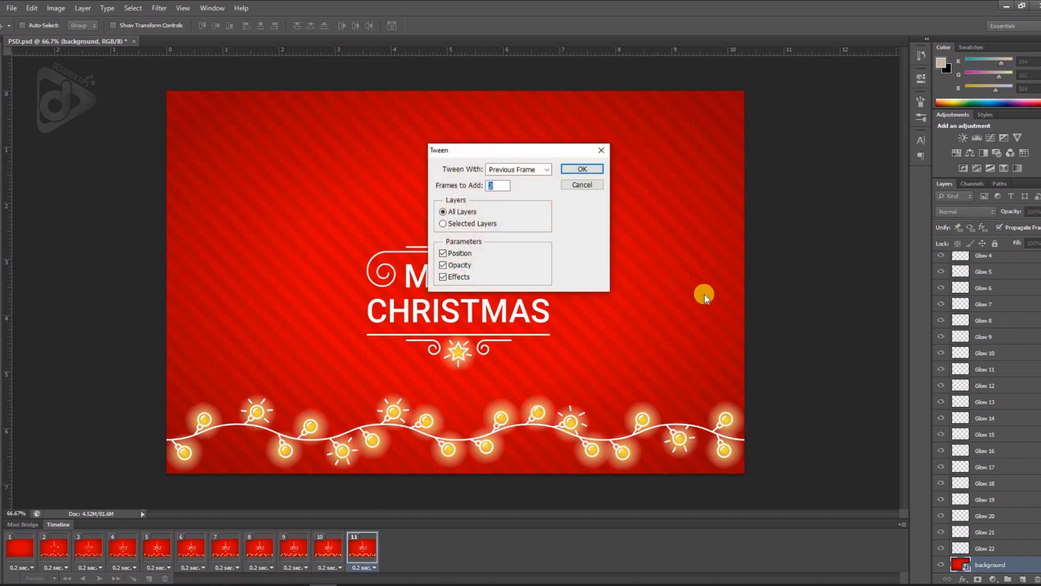
left_click(582, 170)
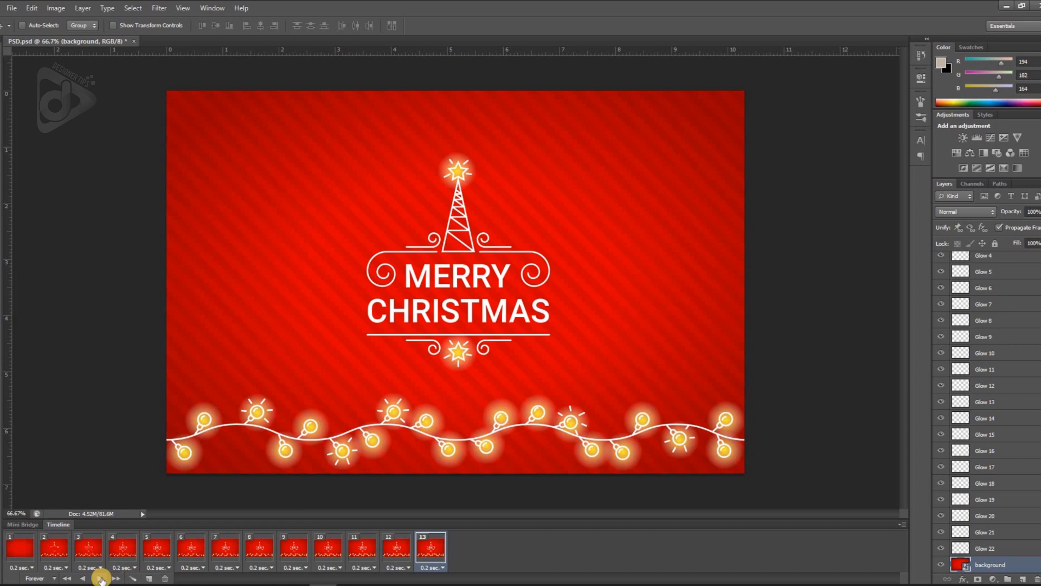
Step: Play the tweened animation from frame 1 to check it, and return to the first frame
left_click(22, 552)
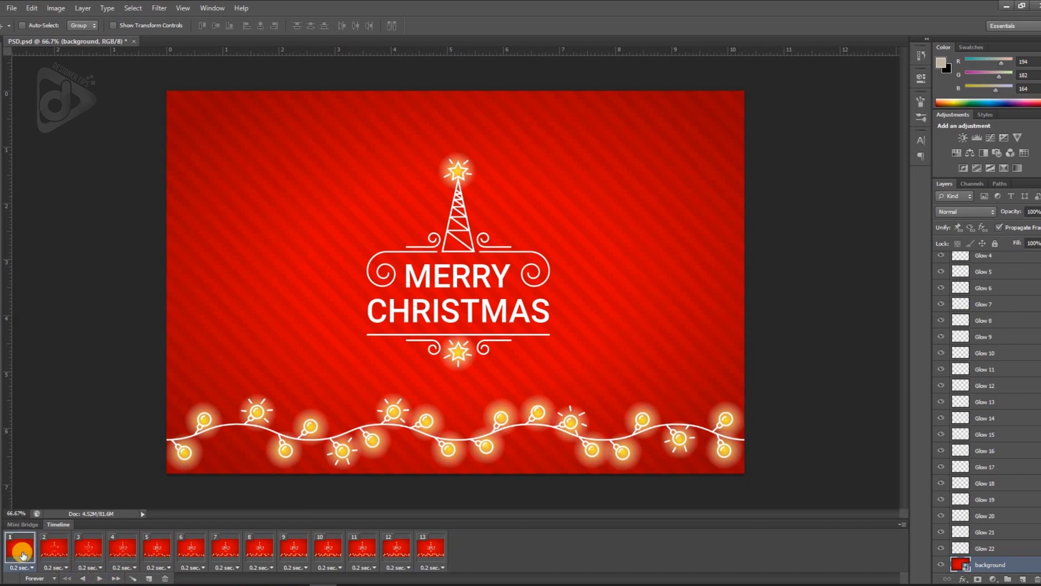
left_click(100, 579)
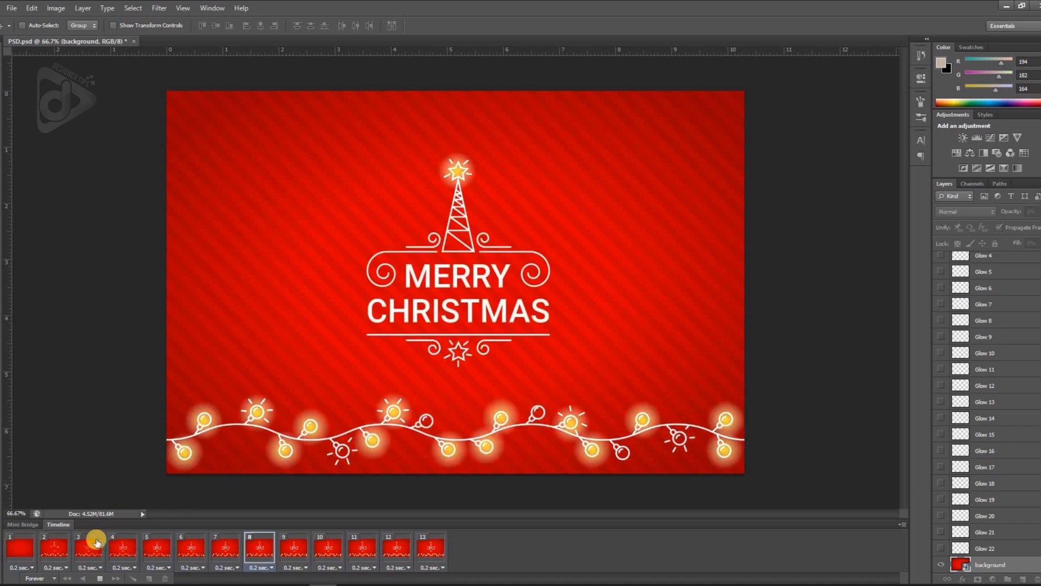
left_click(67, 575)
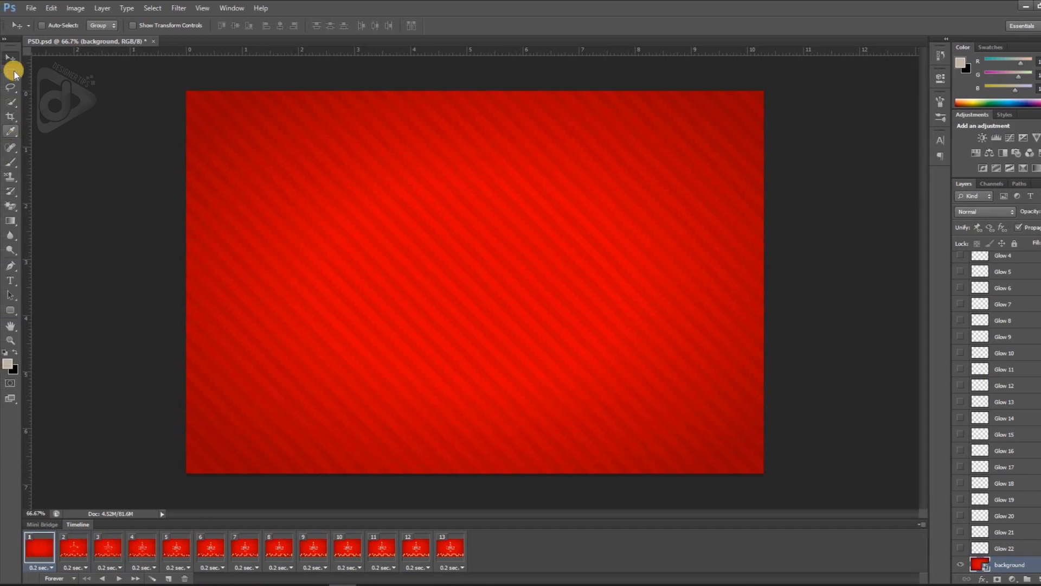
Step: Export the animation with Save for Web as a GIF looping forever, saved as PSD.gif in the Tutorial 85 folder
left_click(31, 7)
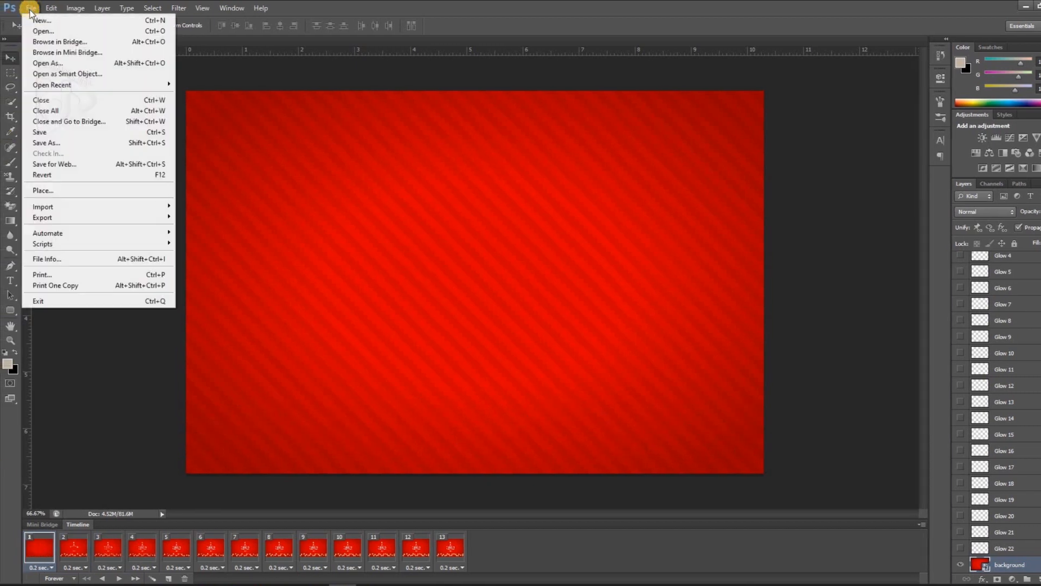
left_click(53, 165)
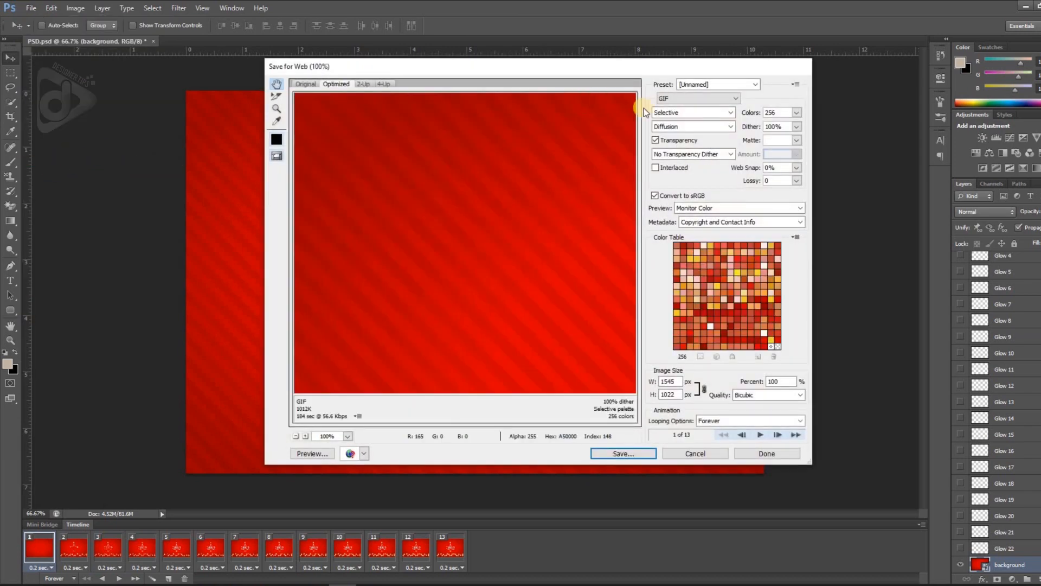
left_click(684, 99)
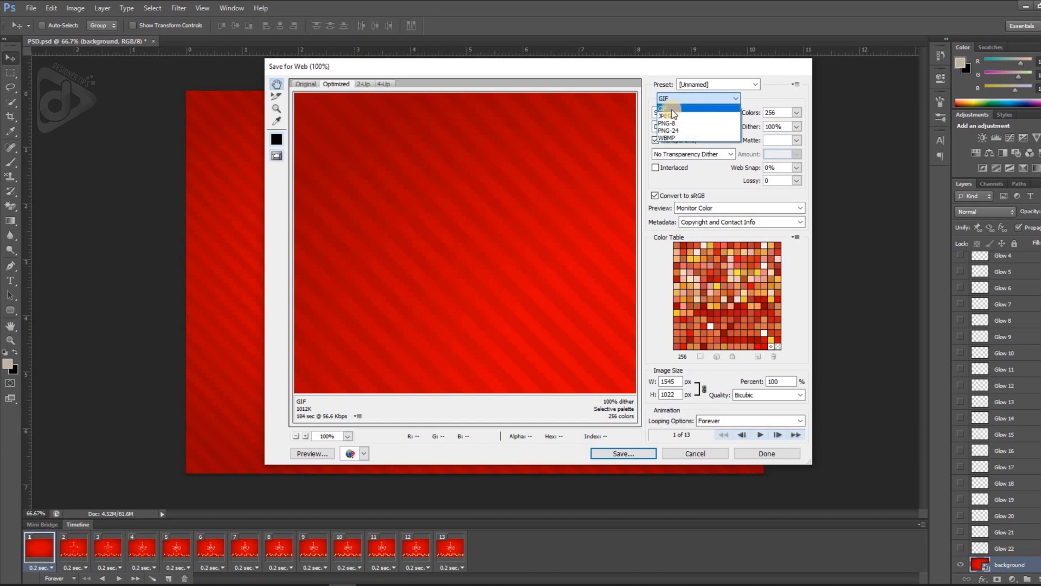
left_click(672, 109)
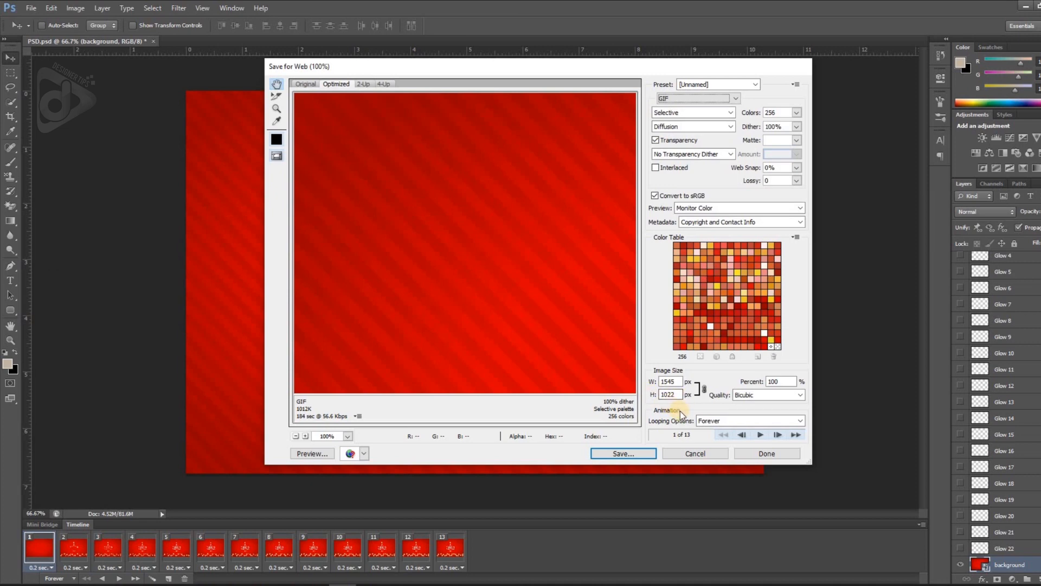
left_click(623, 452)
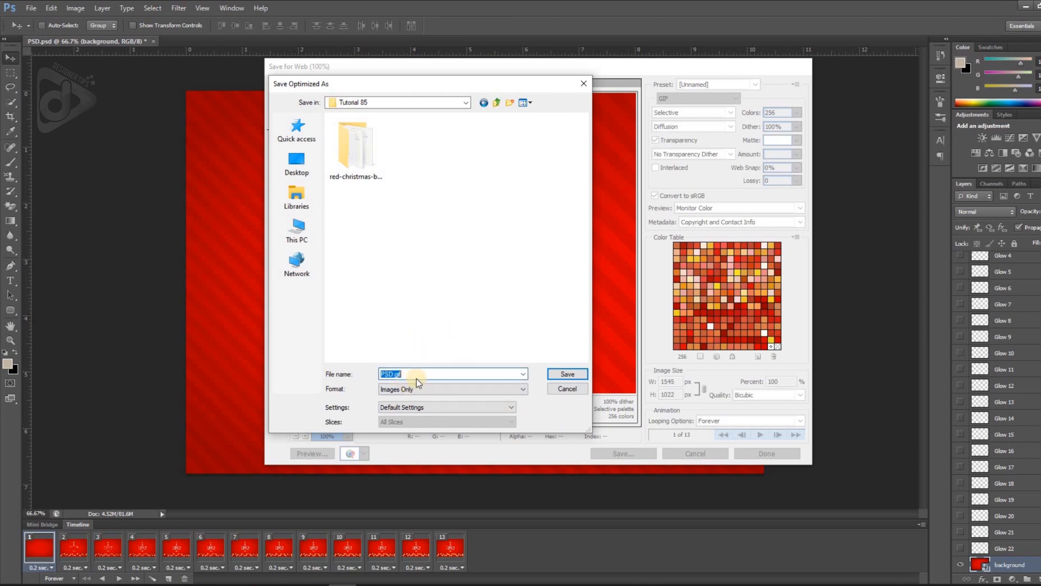
left_click(568, 375)
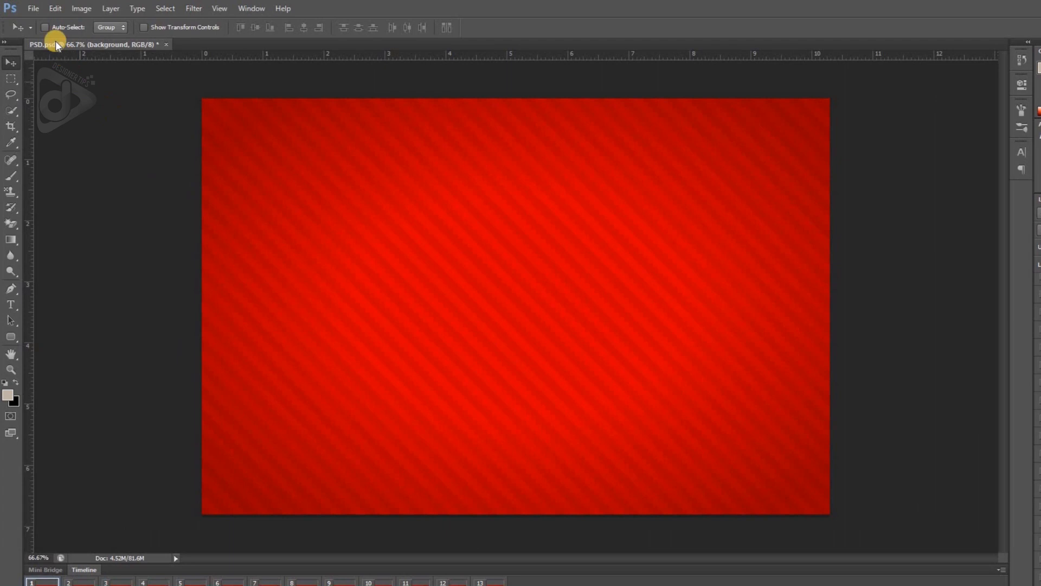
Step: Render the animation as the video PSD.mp4 in the Tutorial 85 folder, using H.264 format with the High Quality preset
left_click(34, 9)
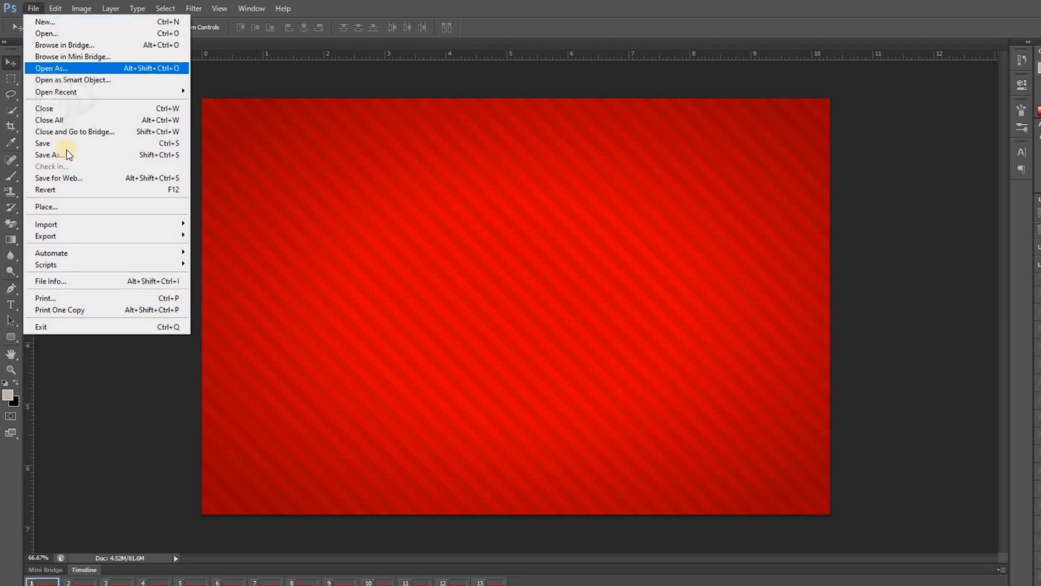
left_click(83, 236)
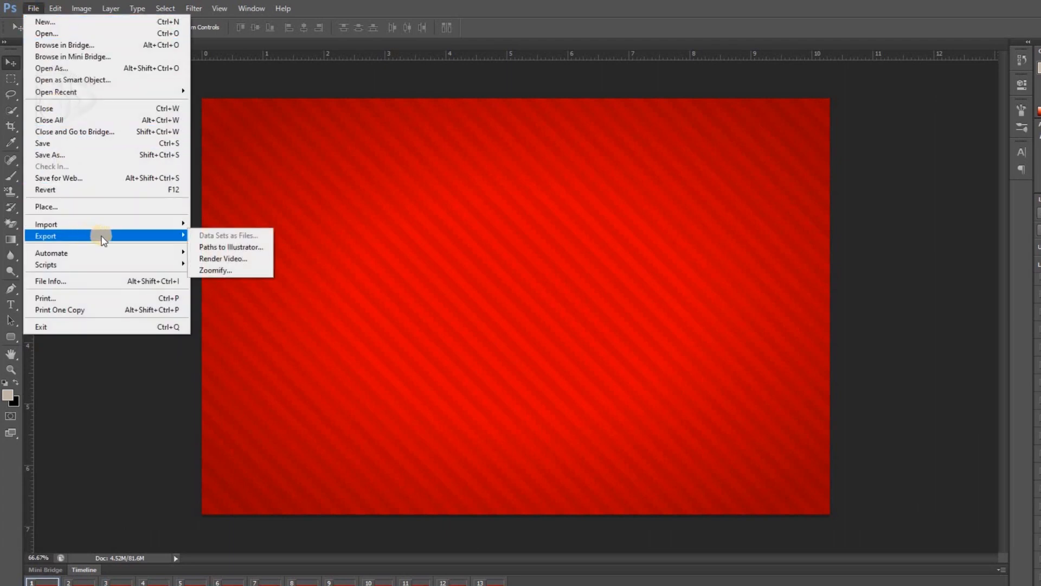
left_click(238, 260)
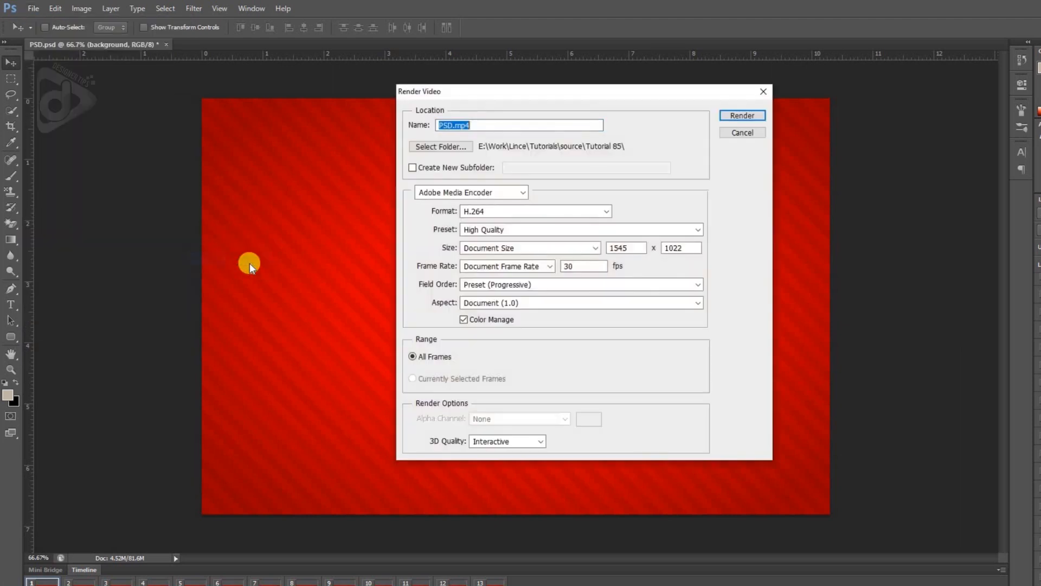
left_click(548, 211)
left_click(530, 232)
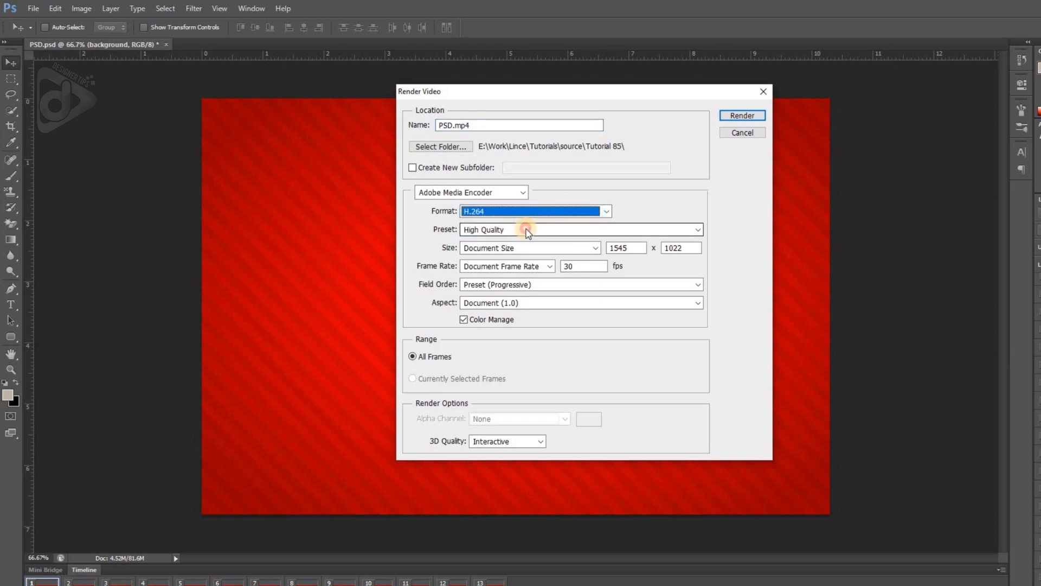
left_click(527, 230)
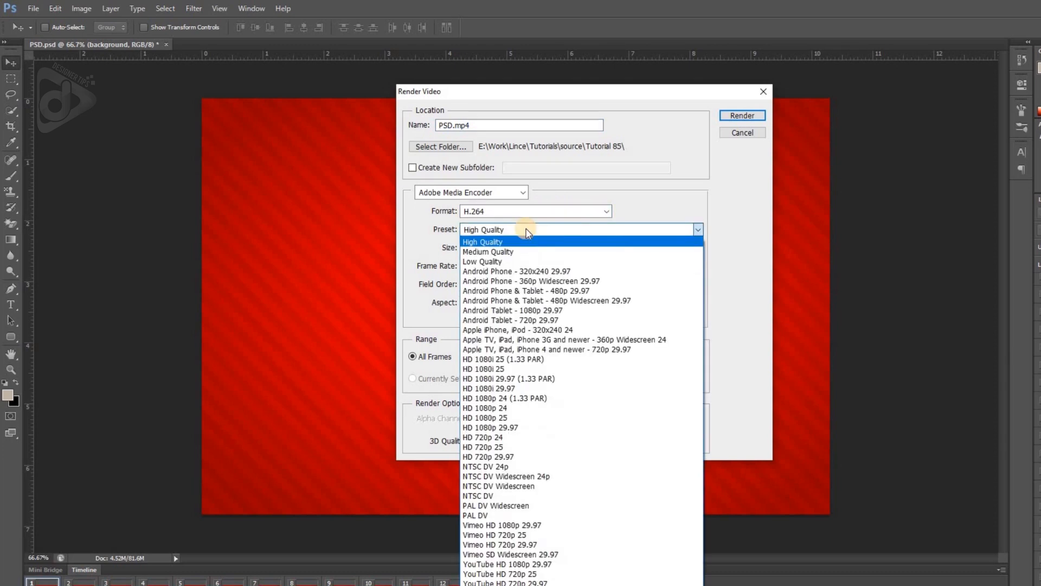
left_click(497, 242)
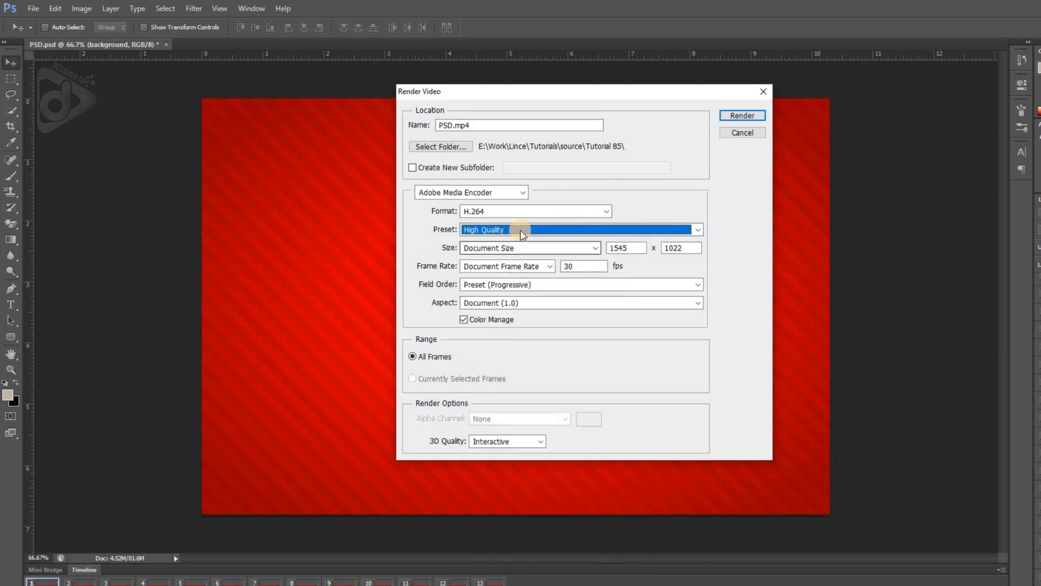
left_click(449, 147)
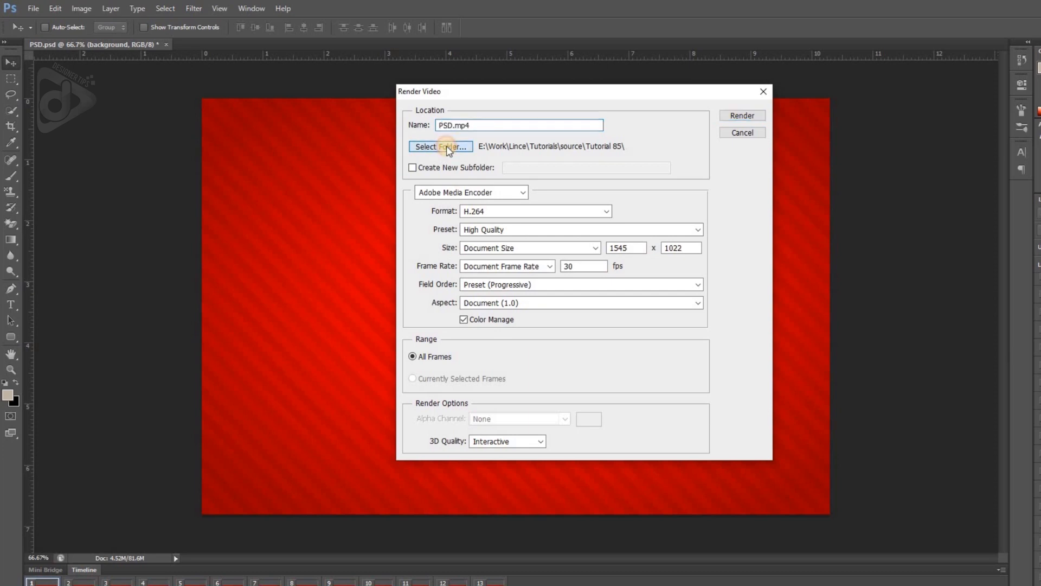
key("Escape")
left_click(734, 116)
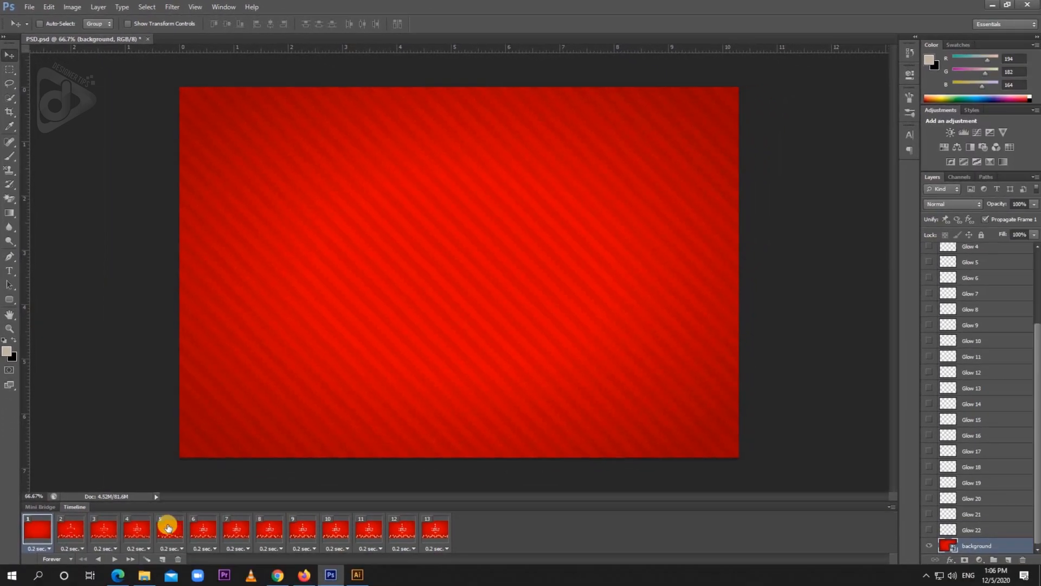
Step: Switch to File Explorer, view the exported PSD GIF from the Tutorial 85 folder, and close the viewer
left_click(152, 570)
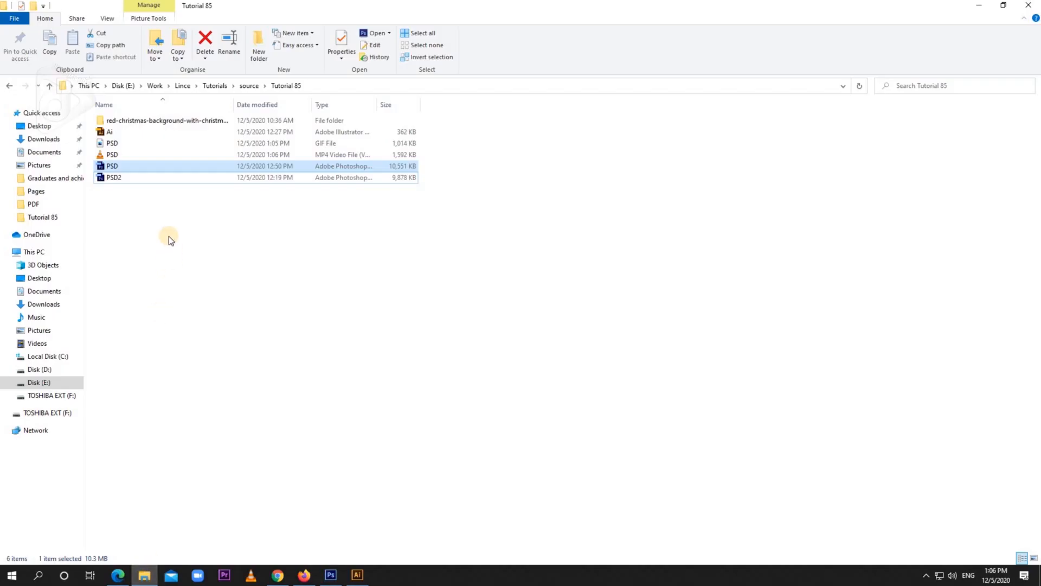
left_click(114, 174)
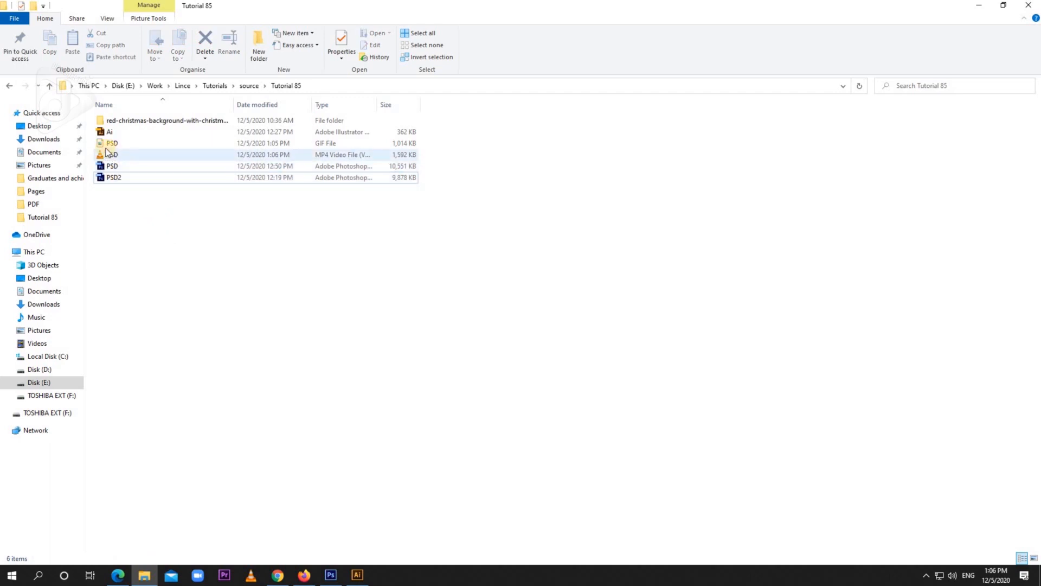
left_click(104, 144)
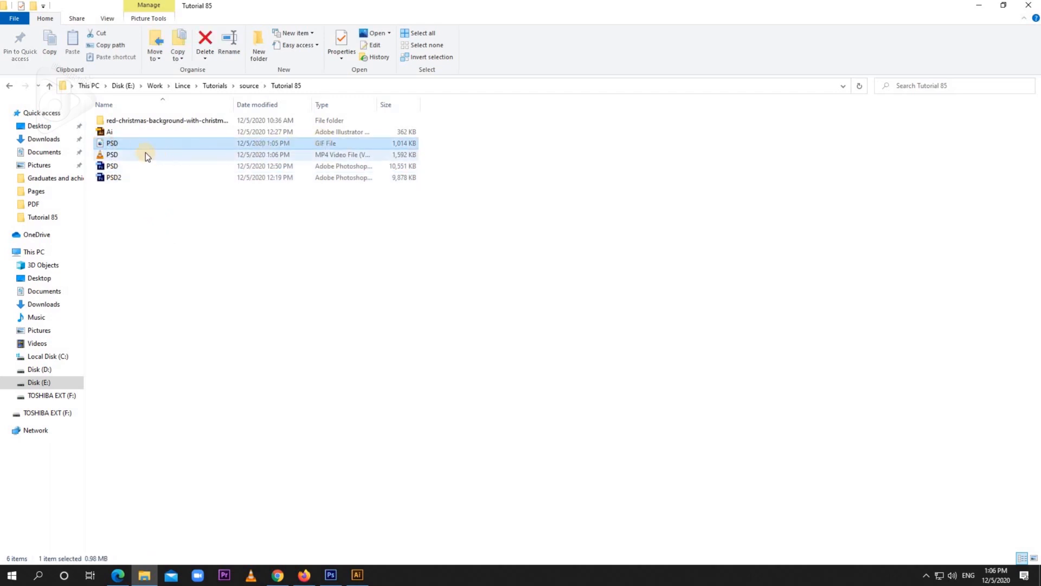
double_click(107, 142)
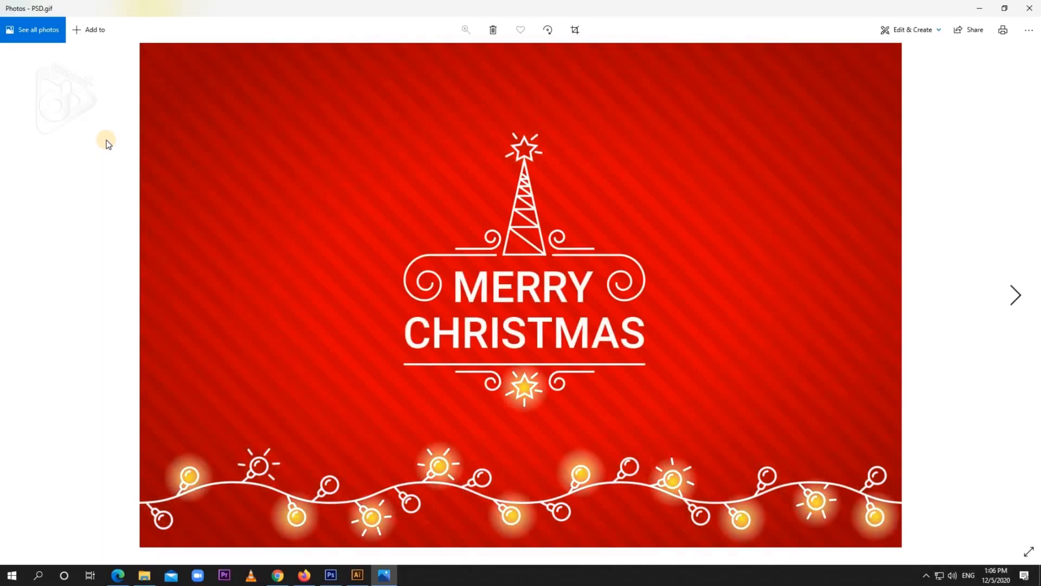
left_click(1035, 7)
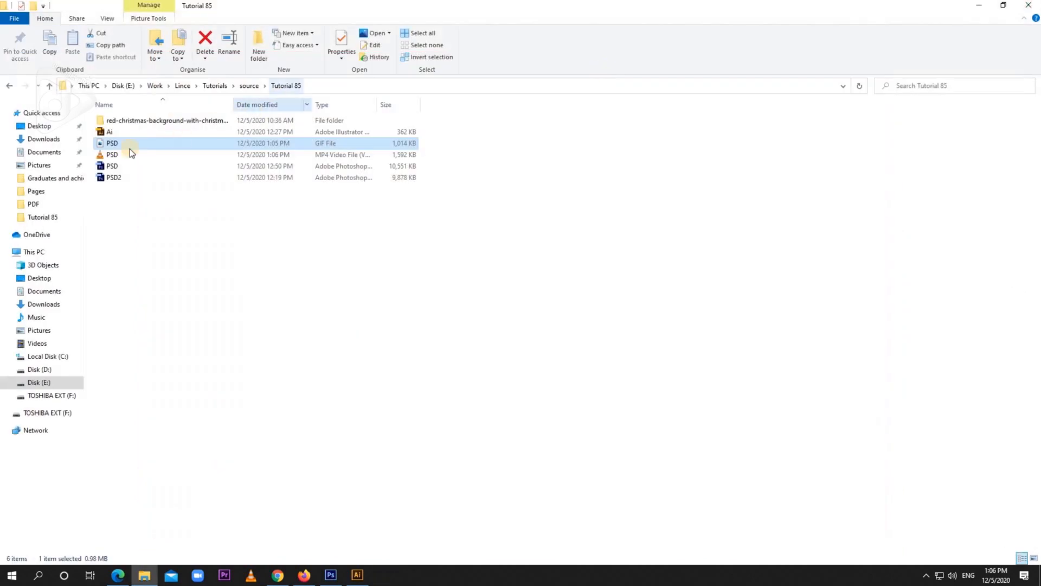
Step: Play the rendered PSD MP4 video full screen in VLC media player
double_click(114, 155)
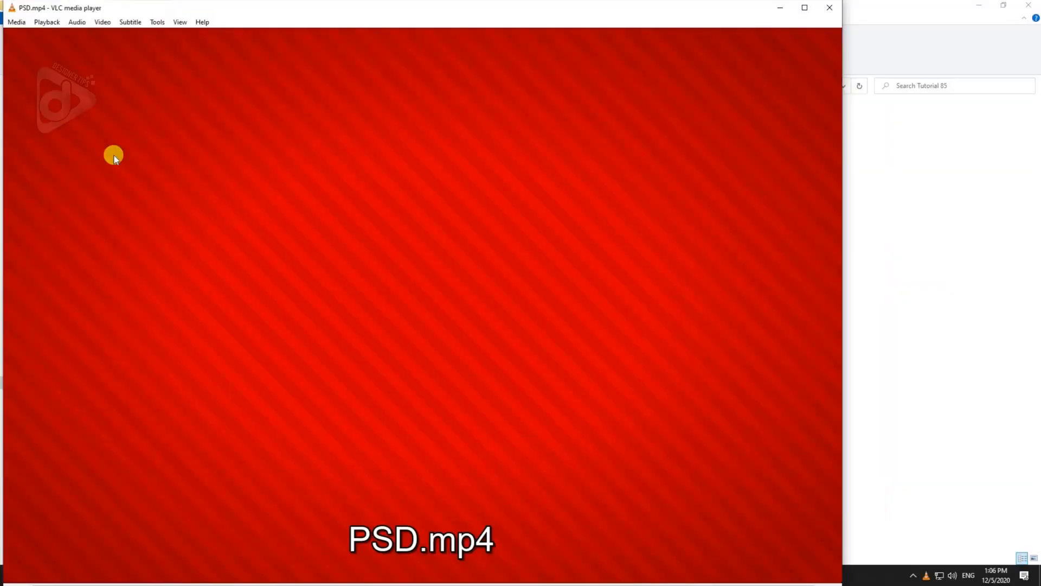
double_click(763, 53)
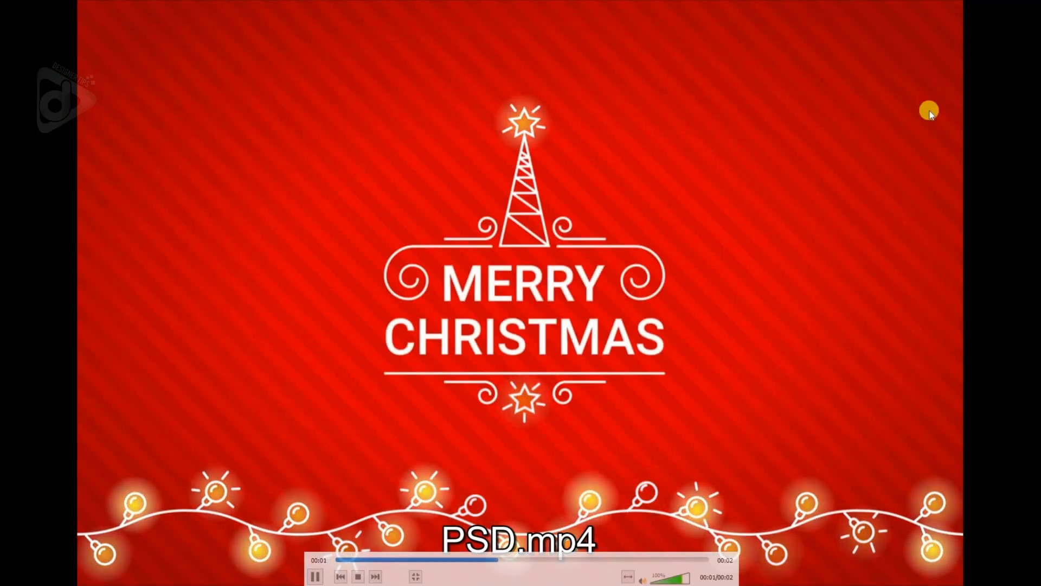